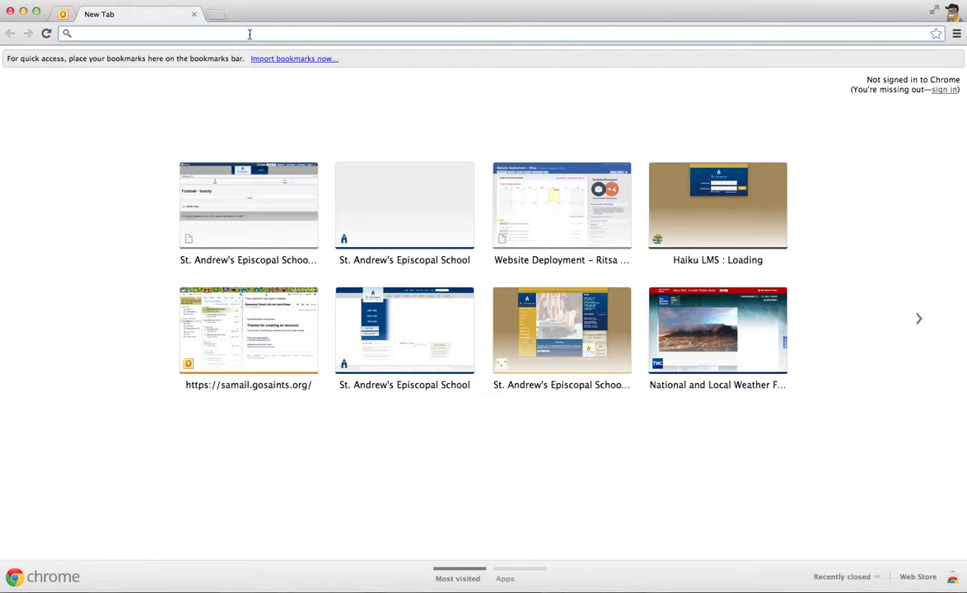
Open the gosaints.org website and go to its Faculty & Staff portal page
type("gosaints.org")
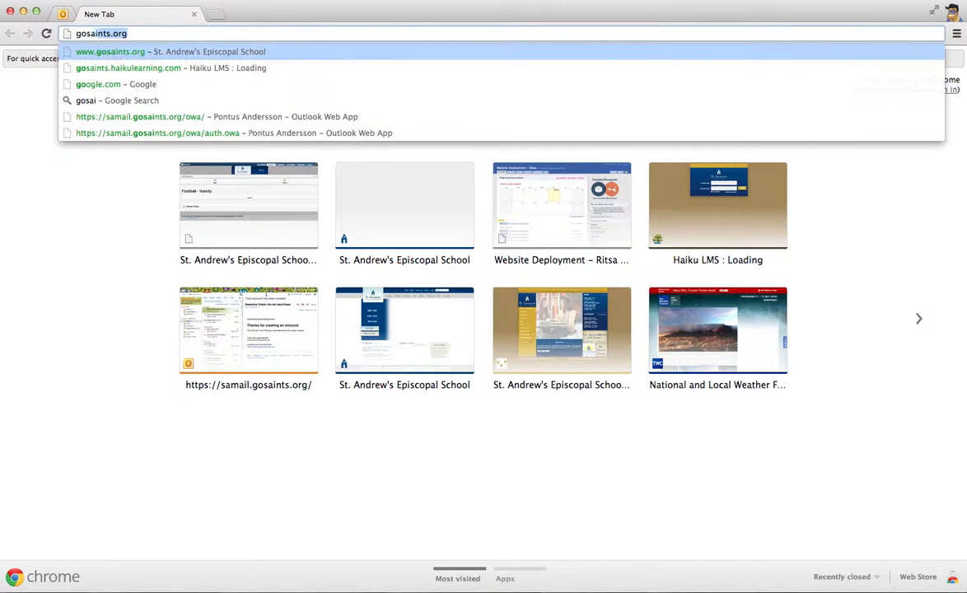
key("Return")
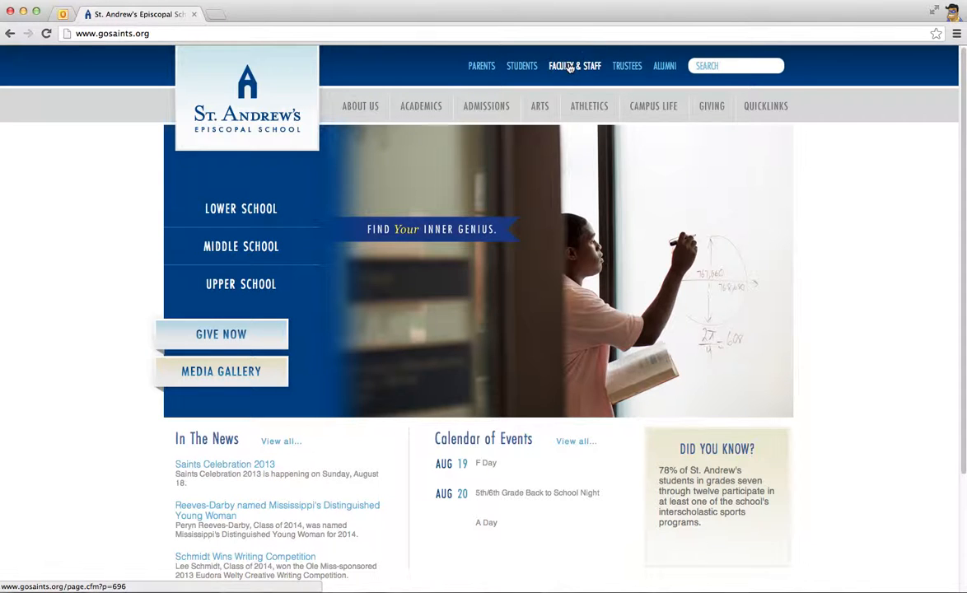
left_click(568, 66)
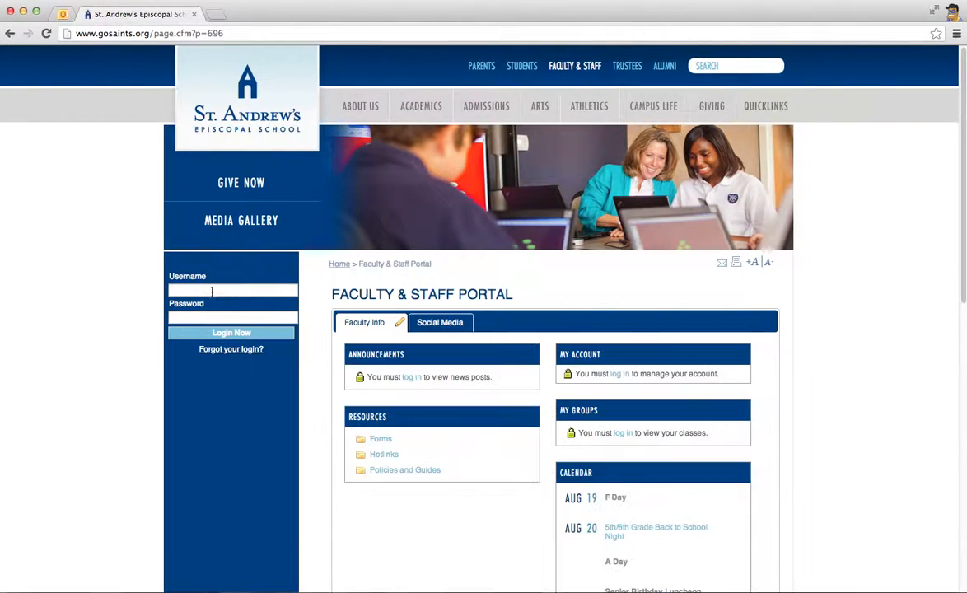
Log in to the Faculty & Staff portal with the account username and password
scroll(602, 257, "down", 5)
scroll(639, 341, "down", 8)
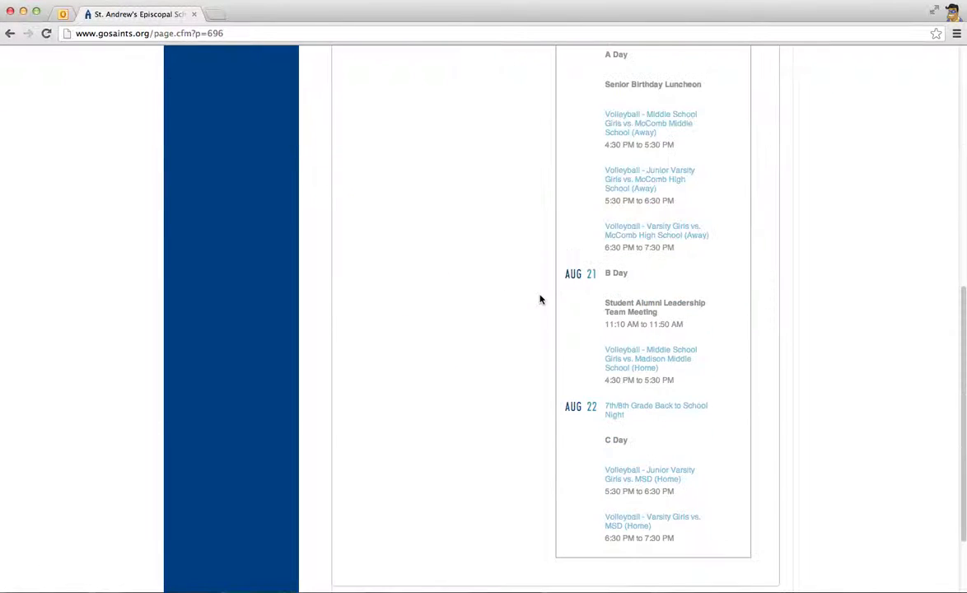
scroll(489, 354, "up", 13)
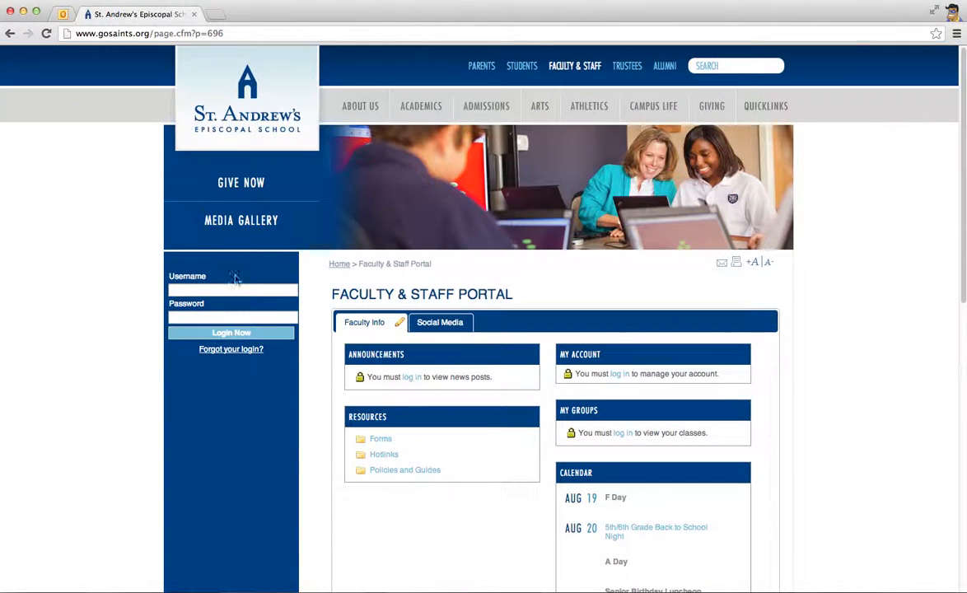
left_click(209, 290)
type("andersson")
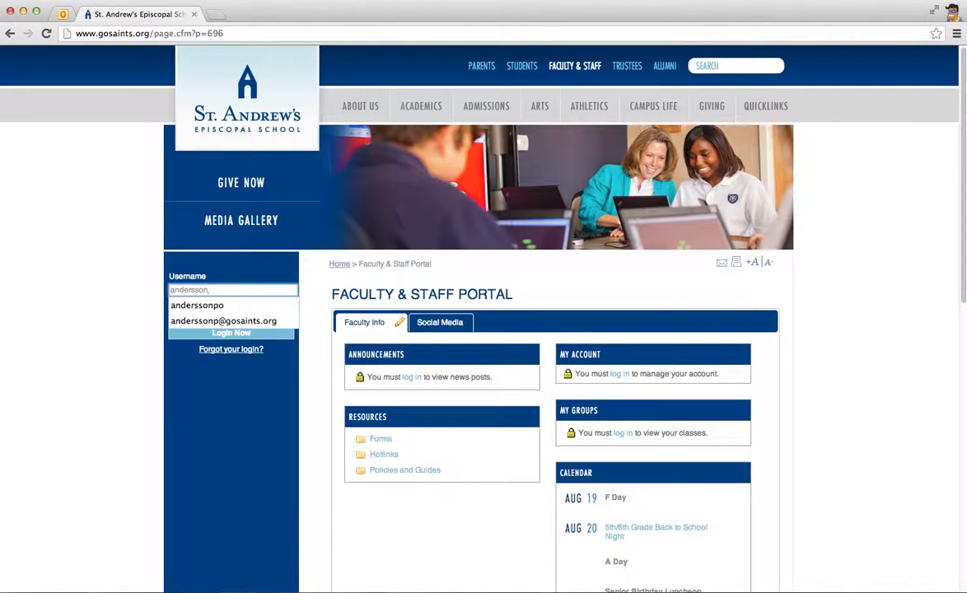
key("Down")
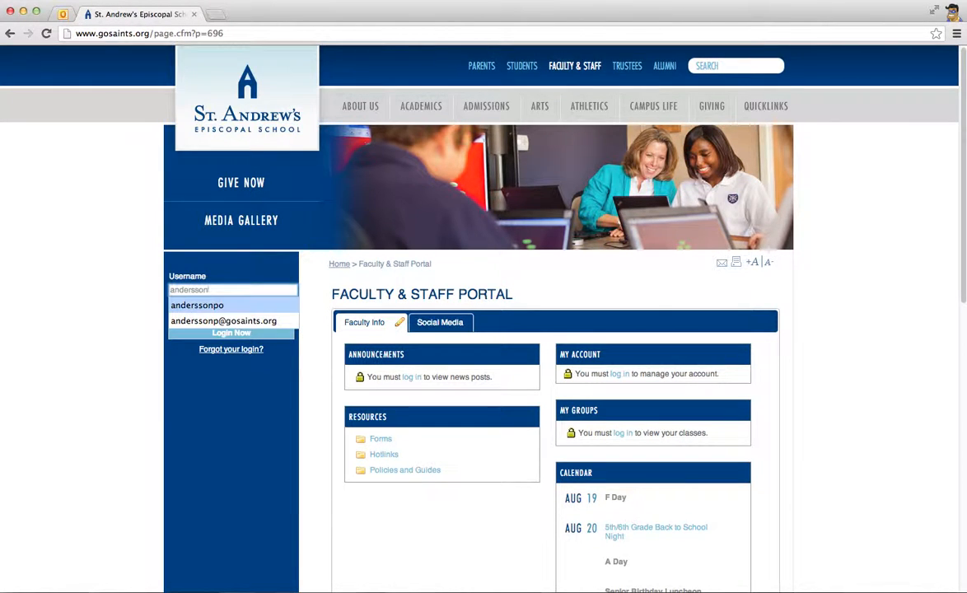
key("Return")
key("Tab")
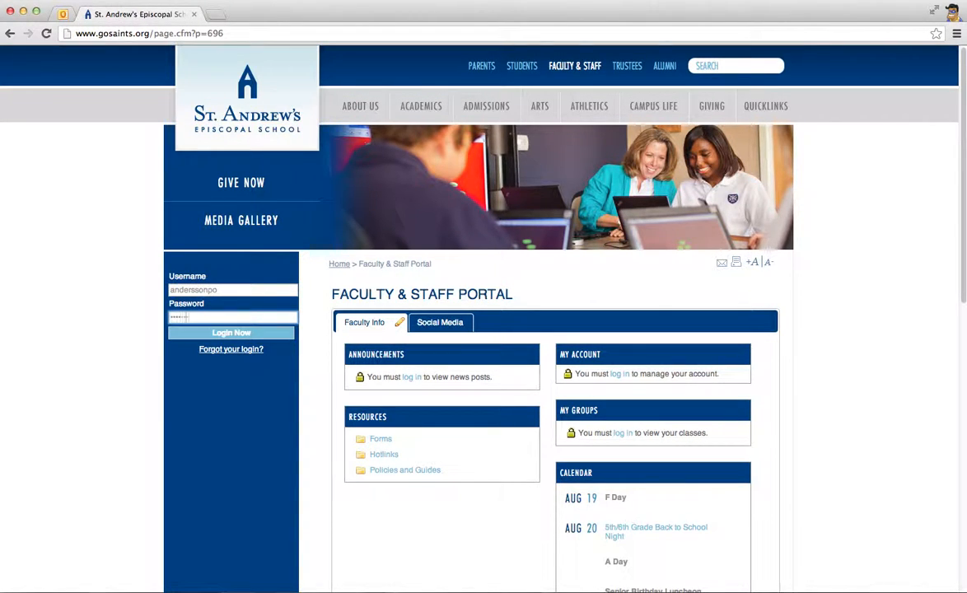
left_click(215, 334)
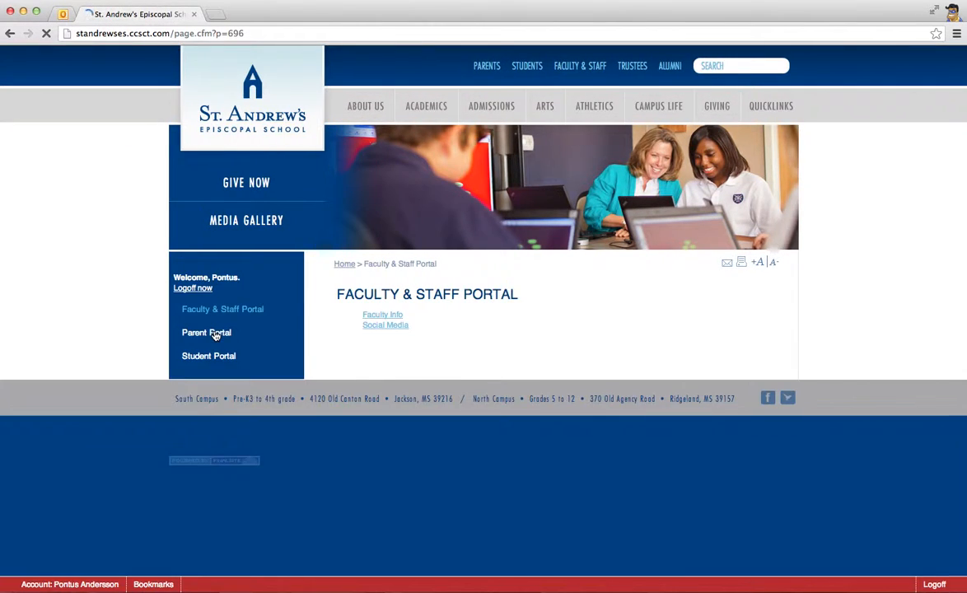
Look over the logged-in portal page and let the browser save the login password
scroll(494, 383, "down", 3)
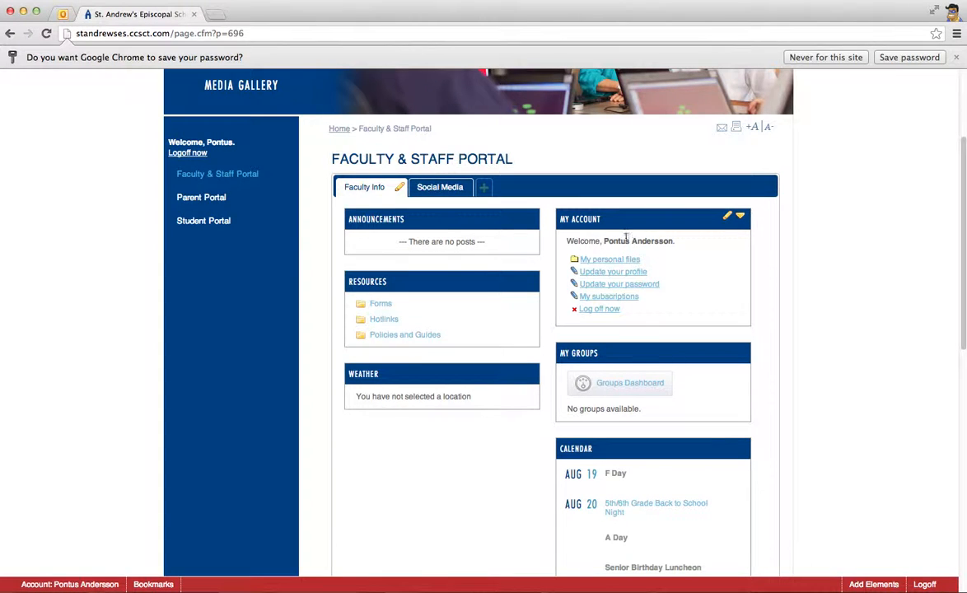
scroll(651, 296, "down", 10)
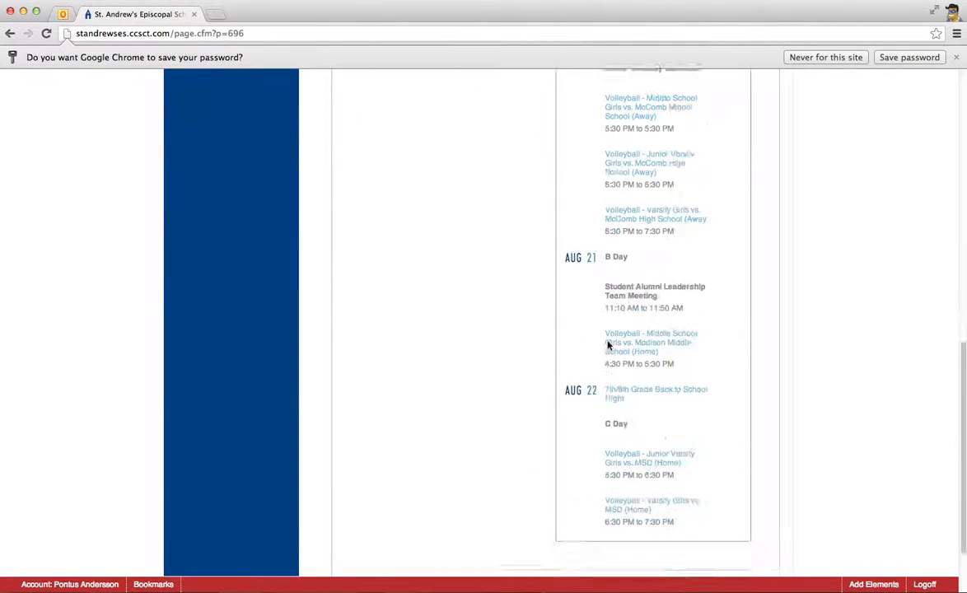
scroll(608, 344, "down", 2)
scroll(608, 344, "up", 10)
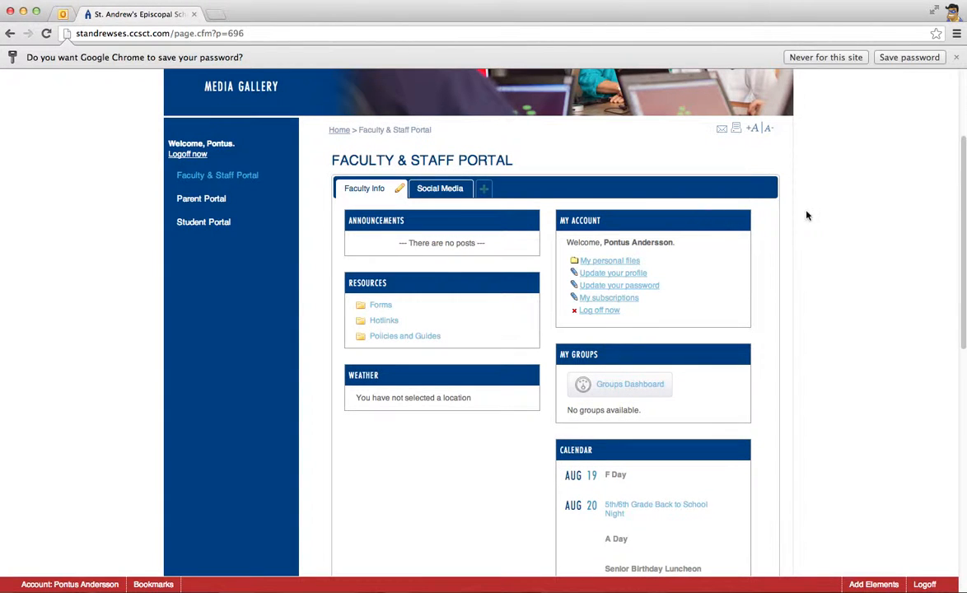
left_click(878, 57)
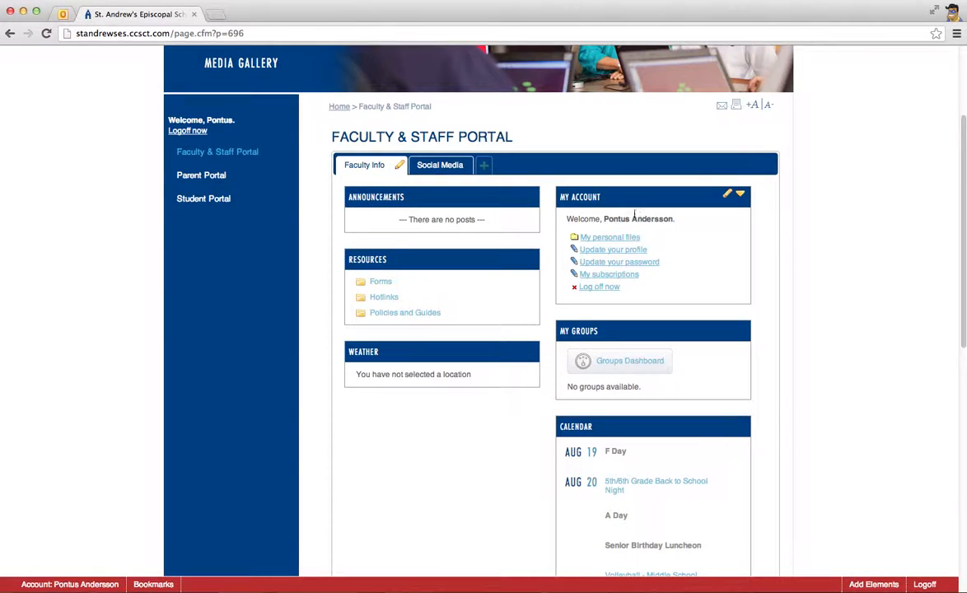
Delete the Weather element from the Faculty Info page and confirm its removal
scroll(461, 280, "up", 1)
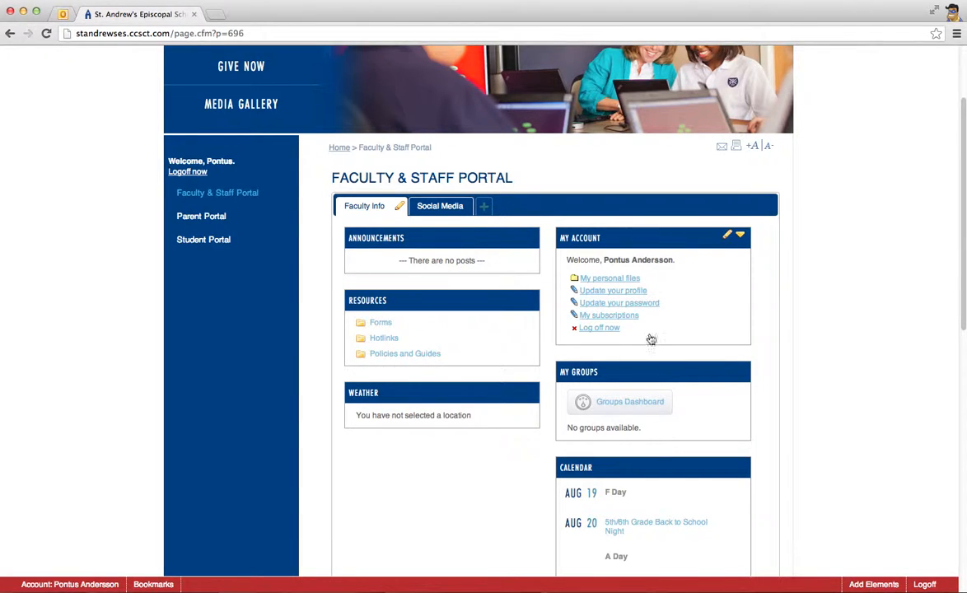
scroll(646, 379, "down", 1)
scroll(647, 379, "down", 1)
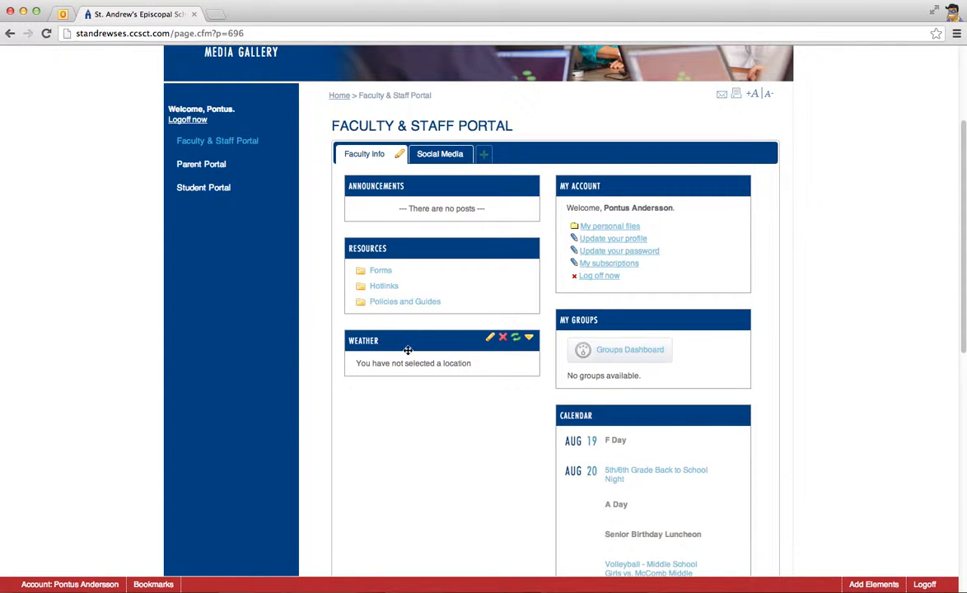
left_click(503, 341)
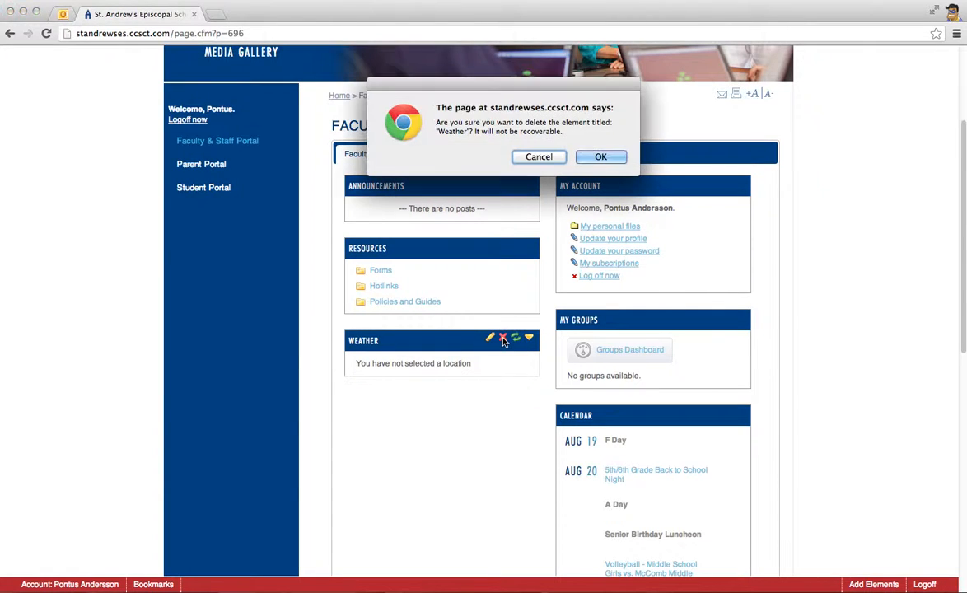
left_click(597, 157)
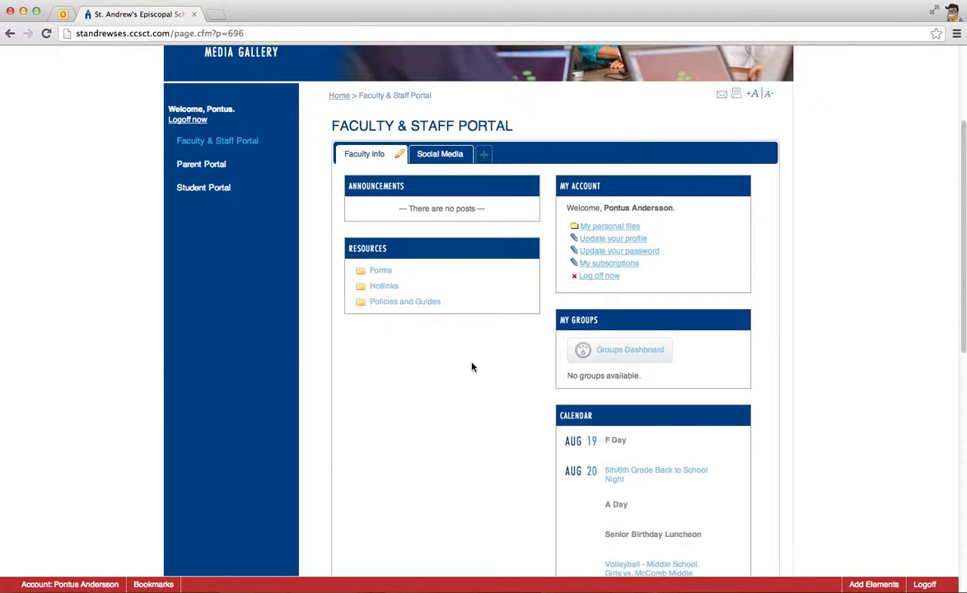
Add a Weather element from the element list to the page below Resources, and close the list
scroll(487, 366, "down", 1)
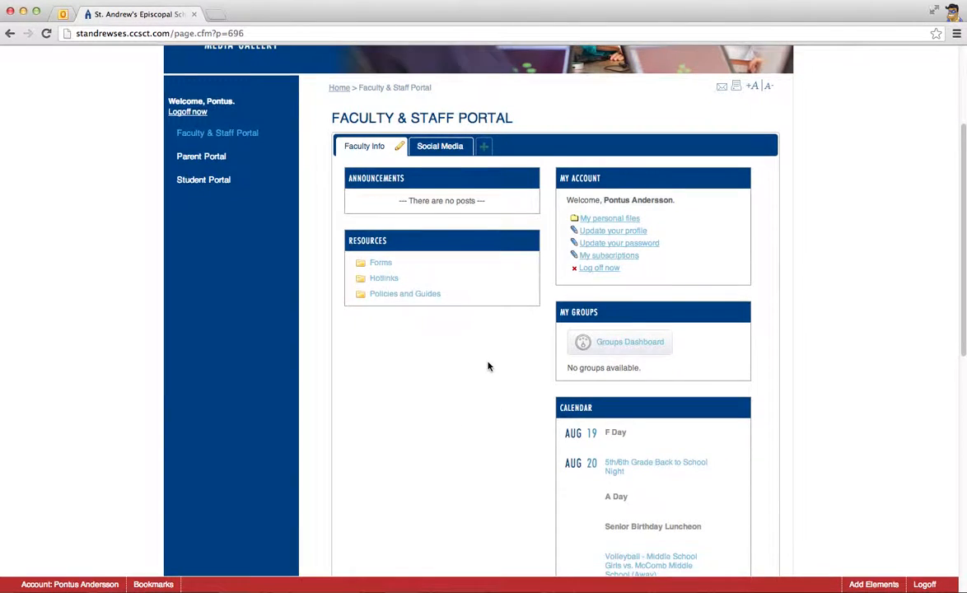
scroll(488, 366, "up", 1)
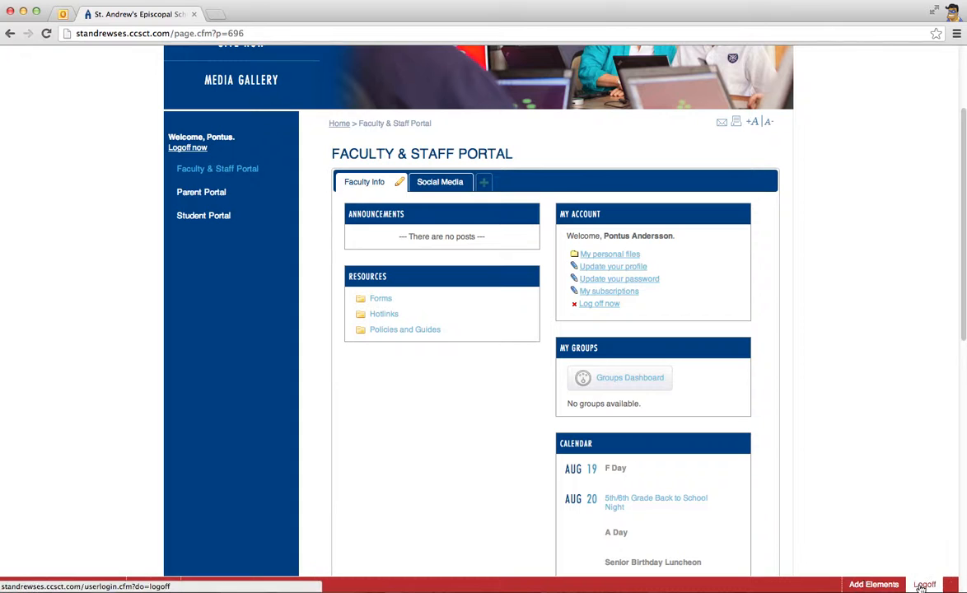
left_click(874, 584)
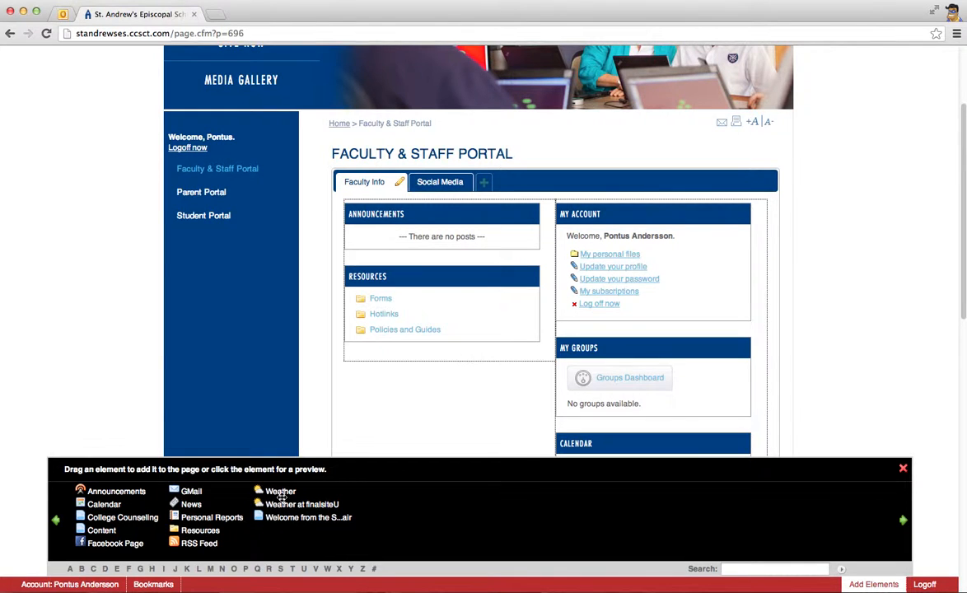
left_click_drag(278, 491, 350, 366)
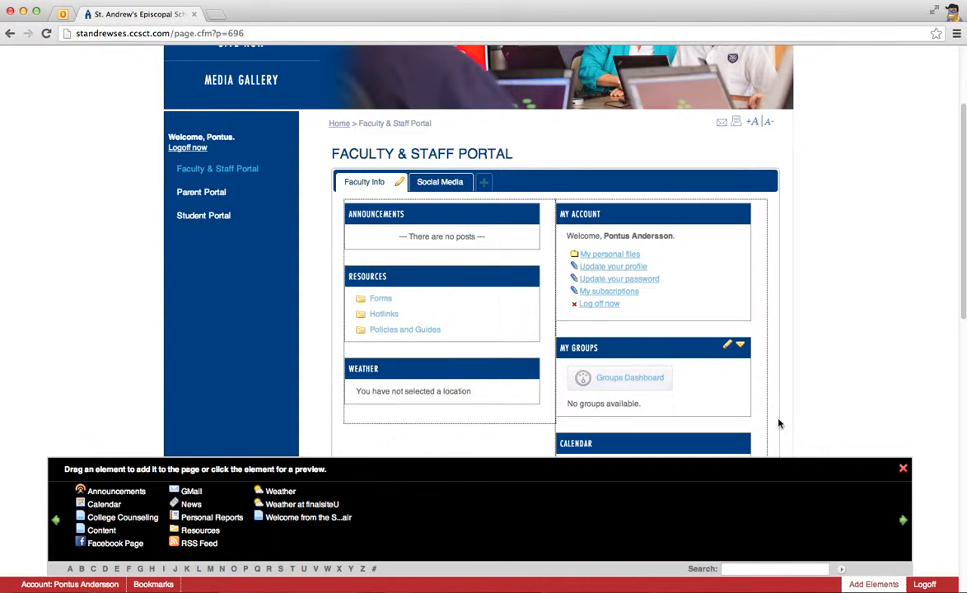
left_click(904, 469)
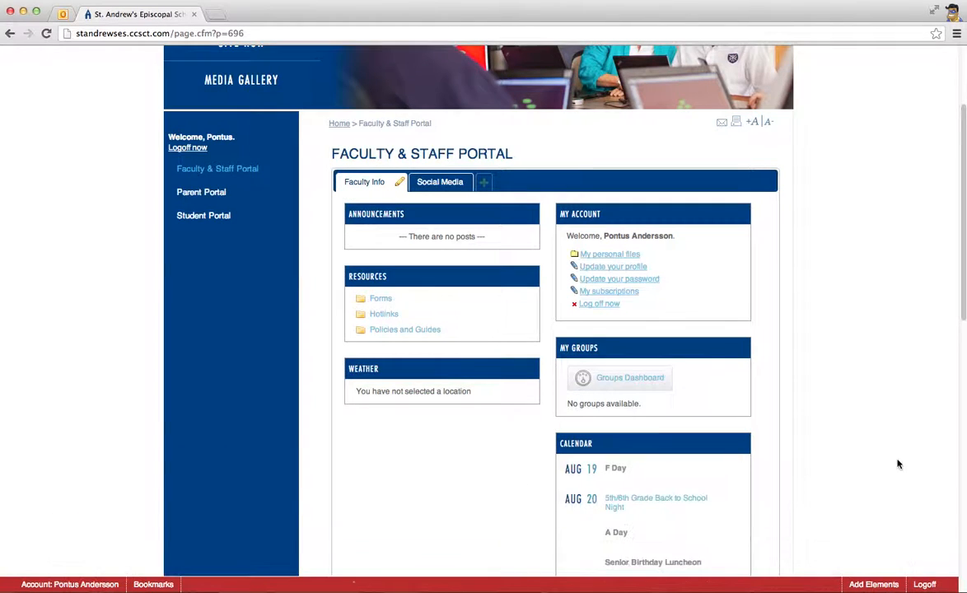
Open the settings of the Weather element and change its display title to "Weather - SA"
scroll(889, 451, "down", 1)
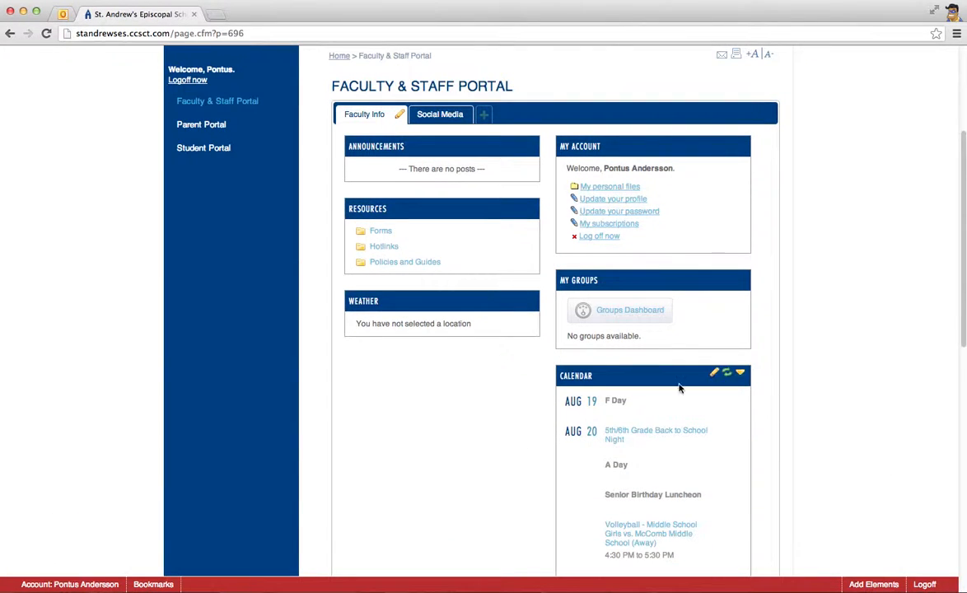
mouse_move(379, 301)
left_click_drag(357, 325, 469, 324)
left_click(462, 323)
left_click(490, 299)
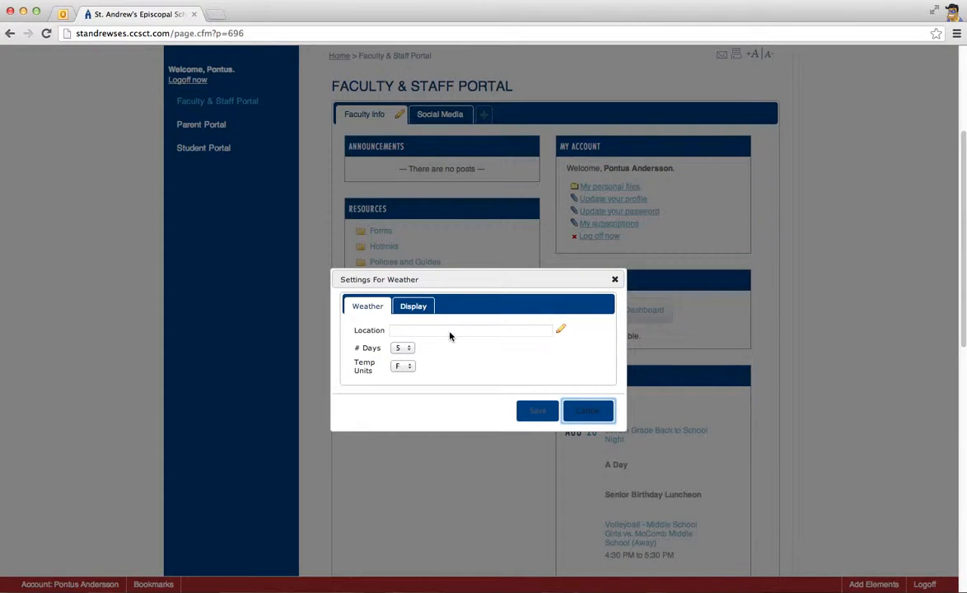
scroll(437, 340, "down", 2)
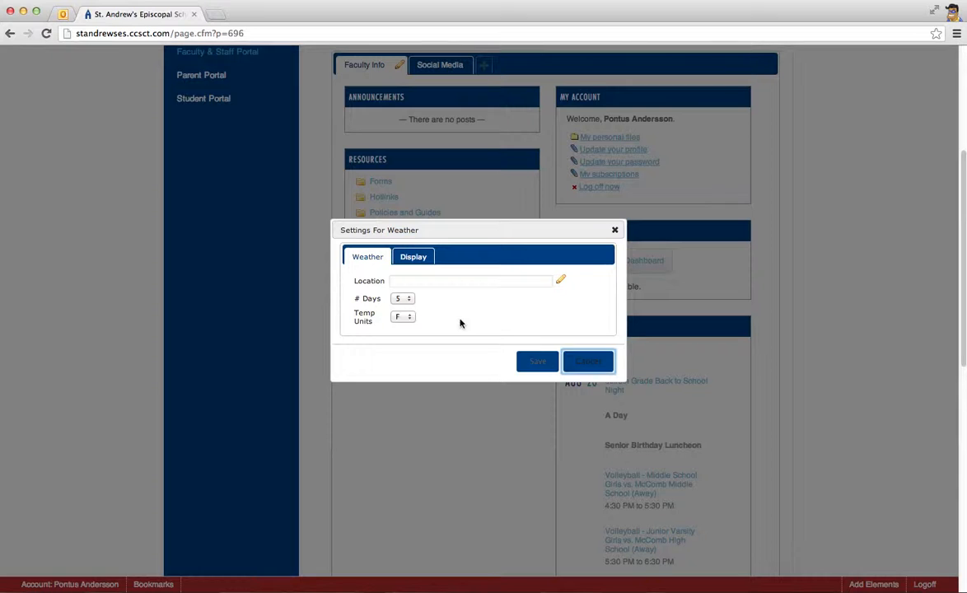
left_click(416, 258)
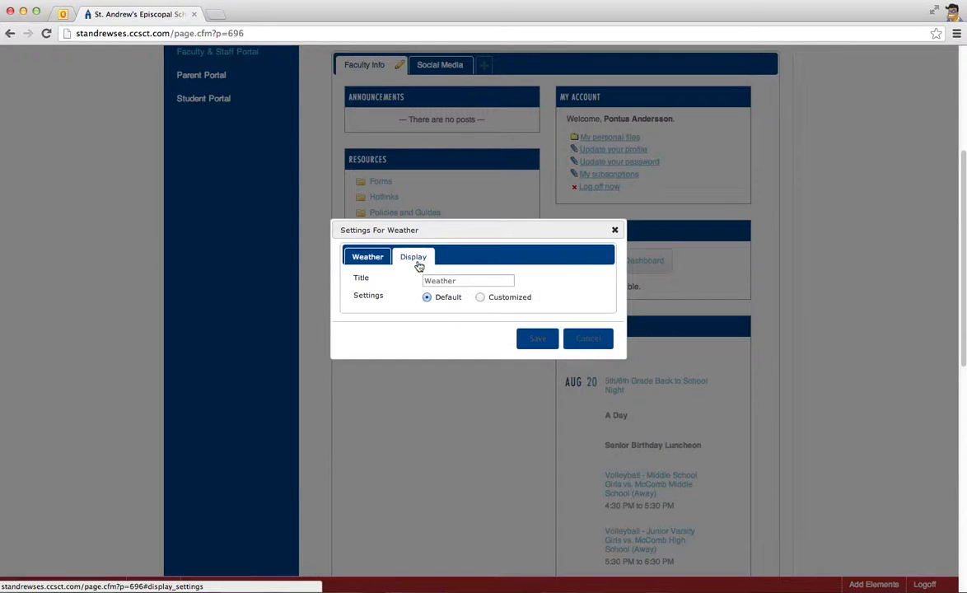
left_click(479, 280)
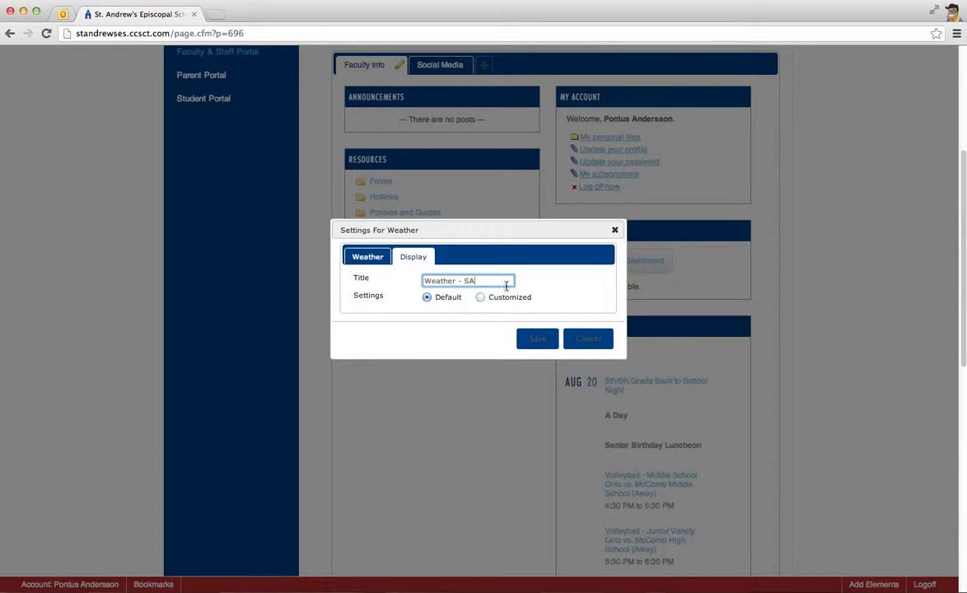
Set the temperature units of the Weather element to C
left_click(373, 261)
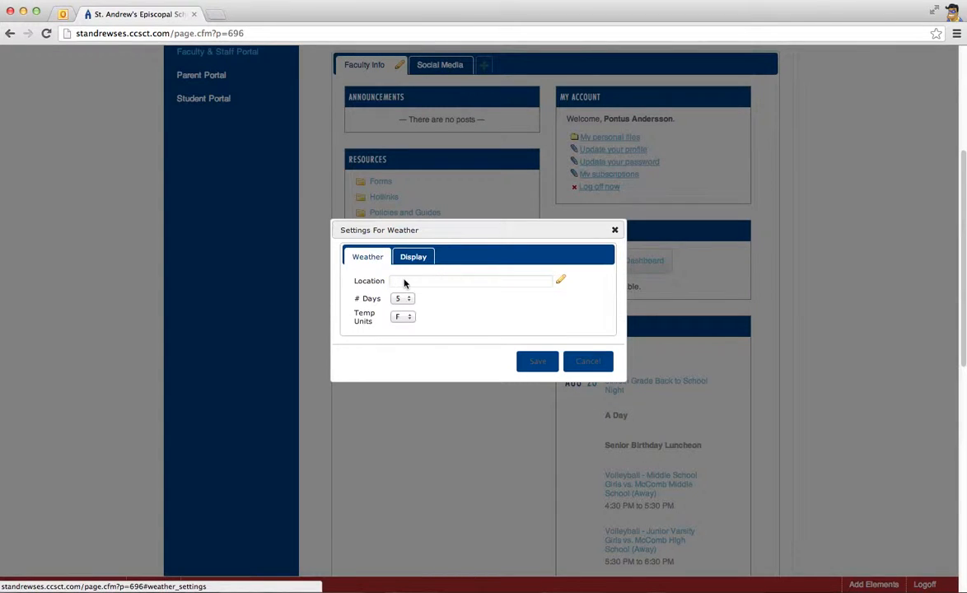
left_click(407, 320)
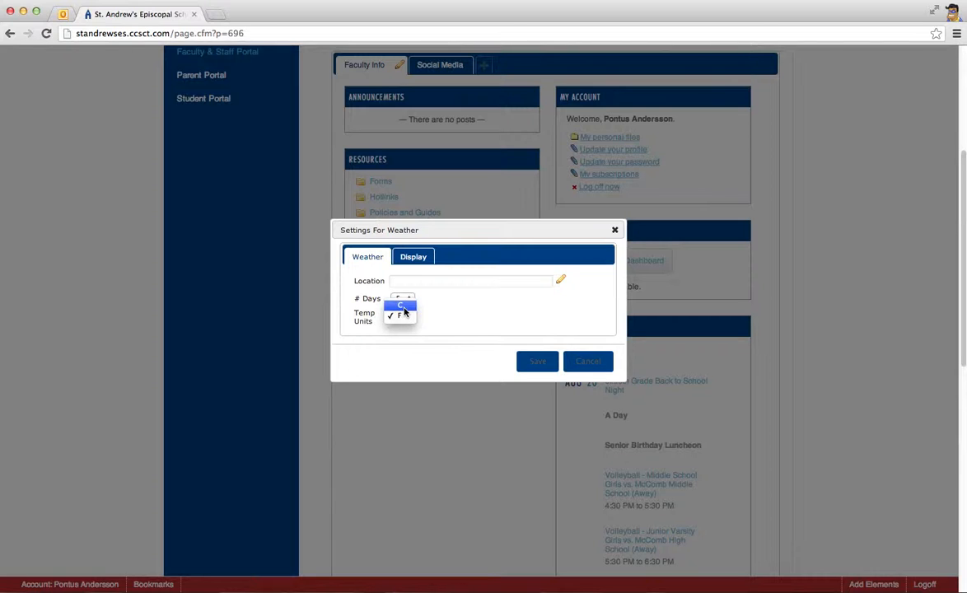
left_click(402, 305)
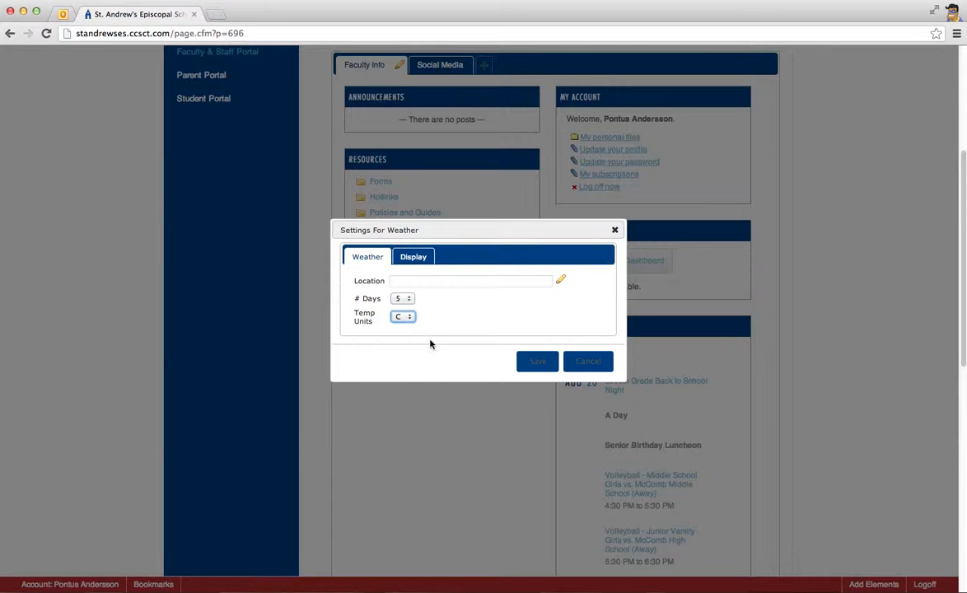
Search the weather locations for "ridgeland", choose Ridgeland, Mississippi, and save the Weather settings
left_click(559, 281)
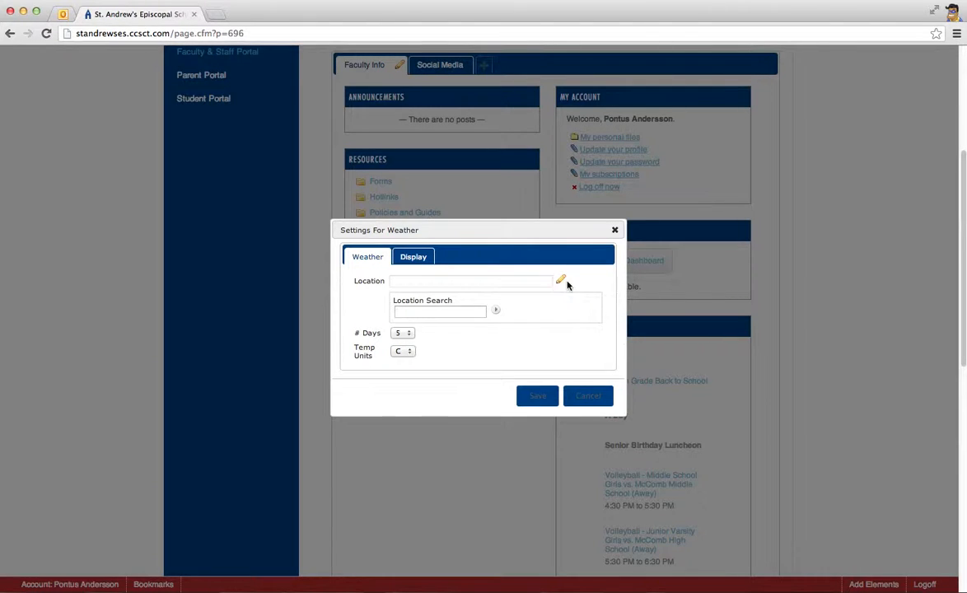
left_click(452, 310)
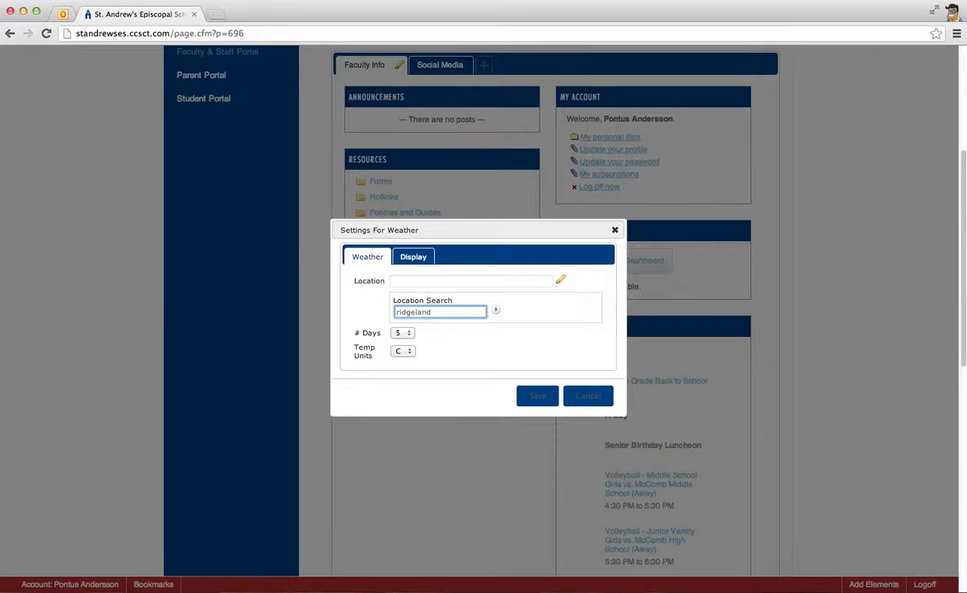
type("ridgeland")
left_click(496, 310)
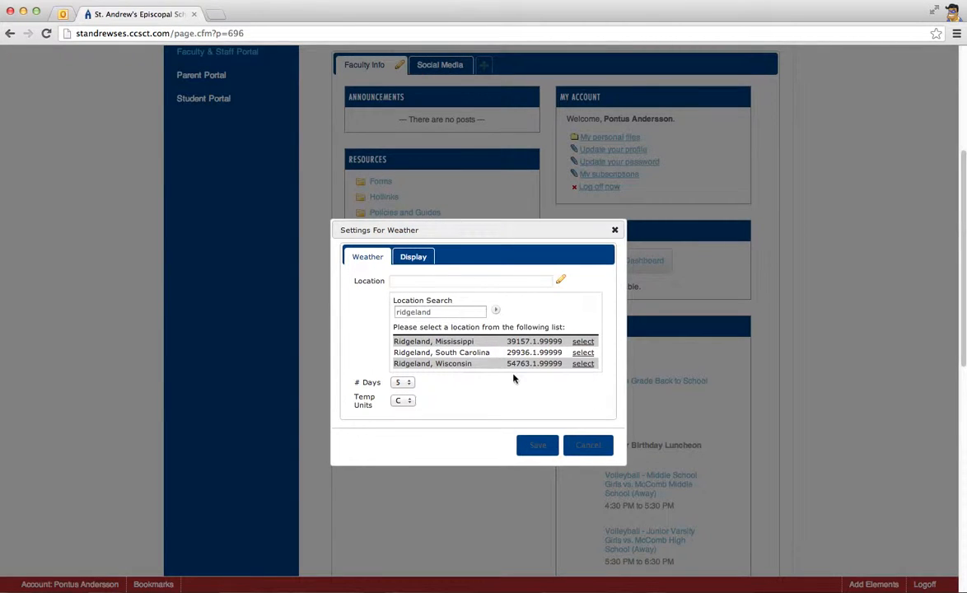
left_click(583, 343)
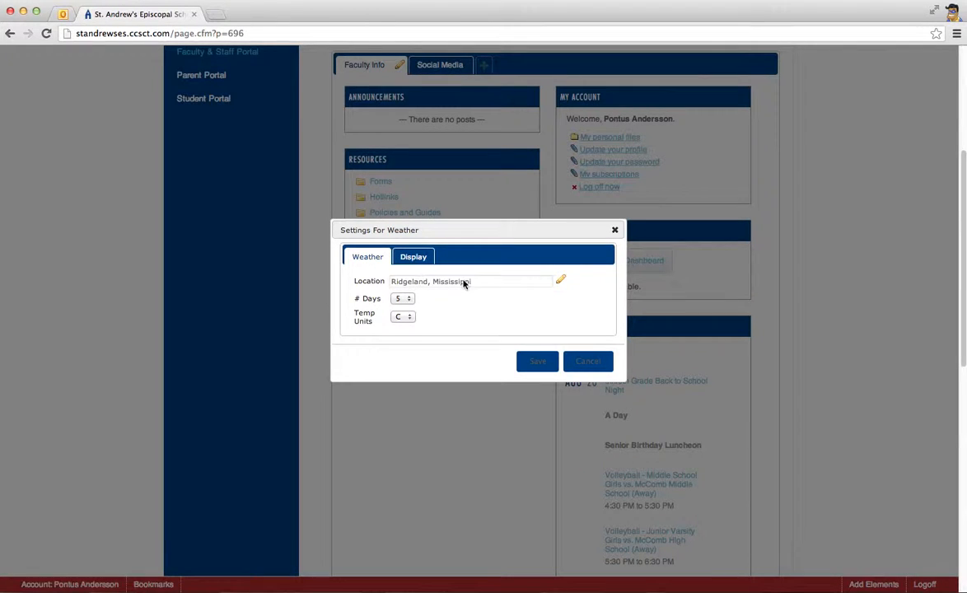
left_click(533, 361)
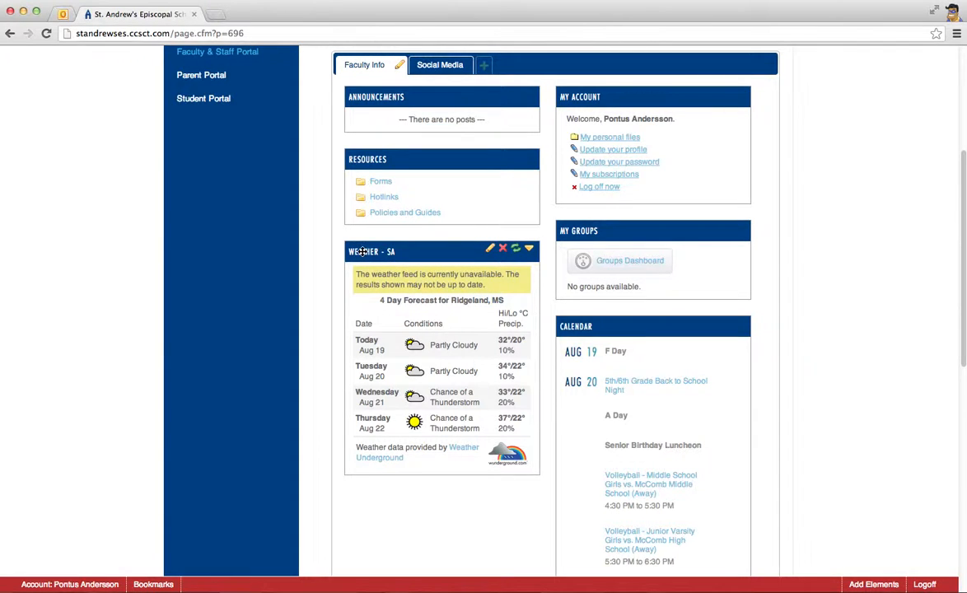
Add a second Weather element from the element list below Weather - SA, and close the list
scroll(394, 282, "down", 3)
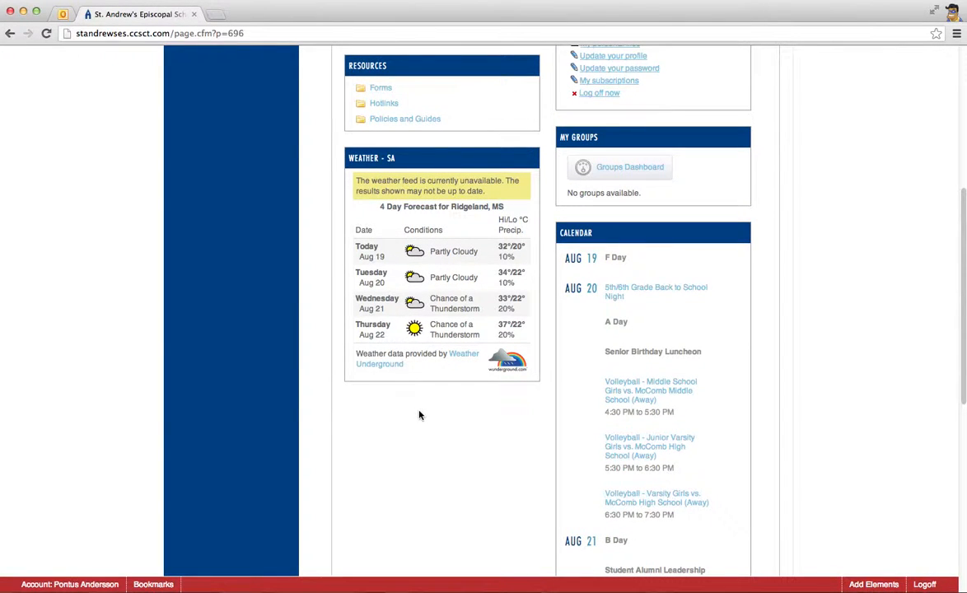
left_click(871, 585)
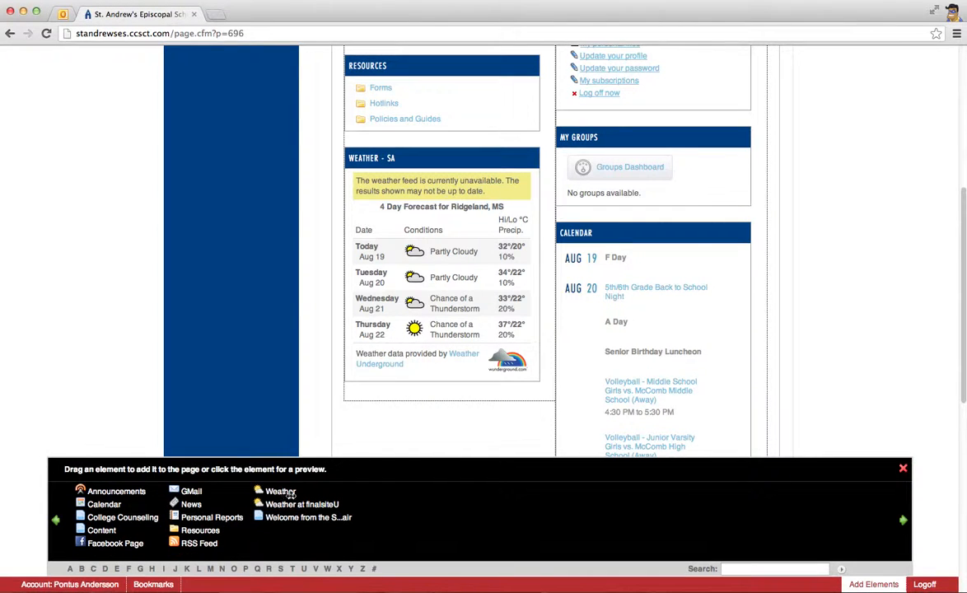
left_click_drag(282, 492, 397, 434)
left_click_drag(281, 491, 367, 393)
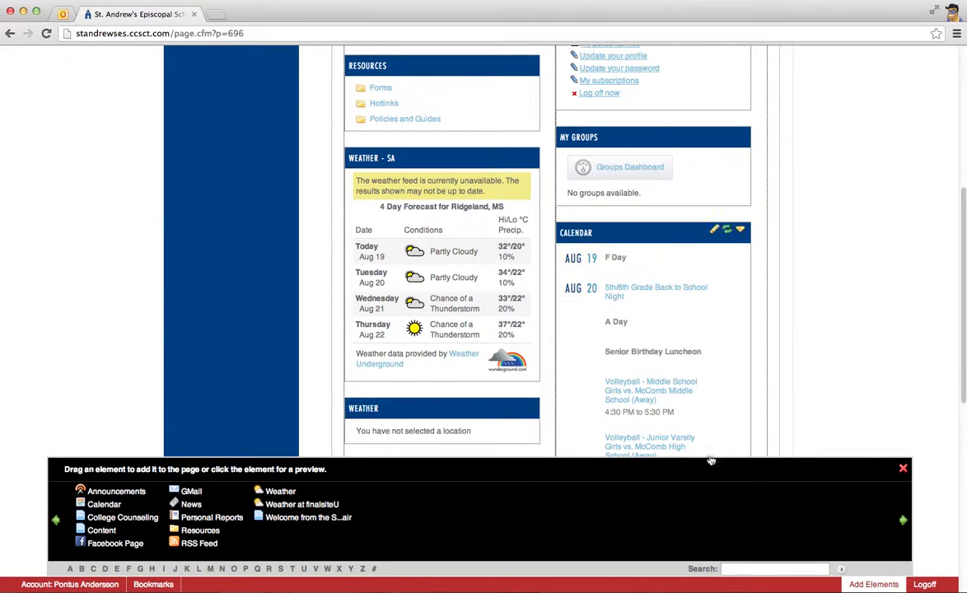
left_click(903, 469)
Open the settings of the new Weather element and change its display title to "Weather - SWE"
scroll(520, 409, "down", 1)
mouse_move(520, 410)
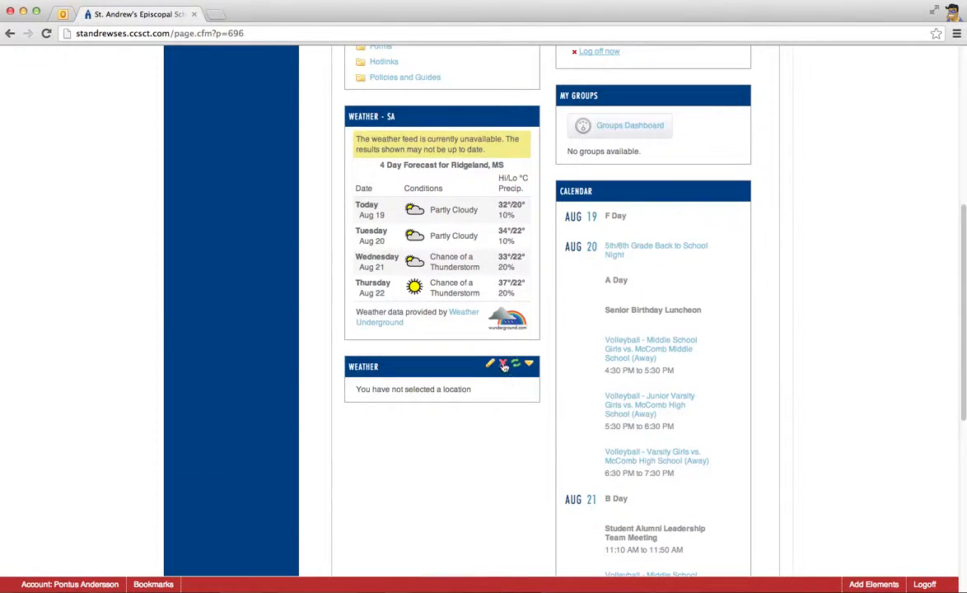
left_click(492, 368)
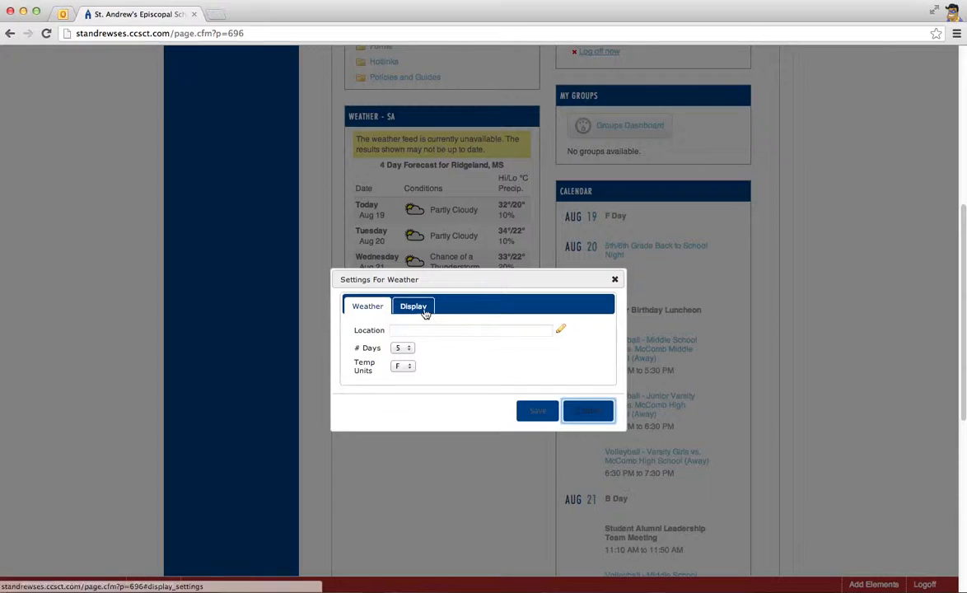
left_click(410, 306)
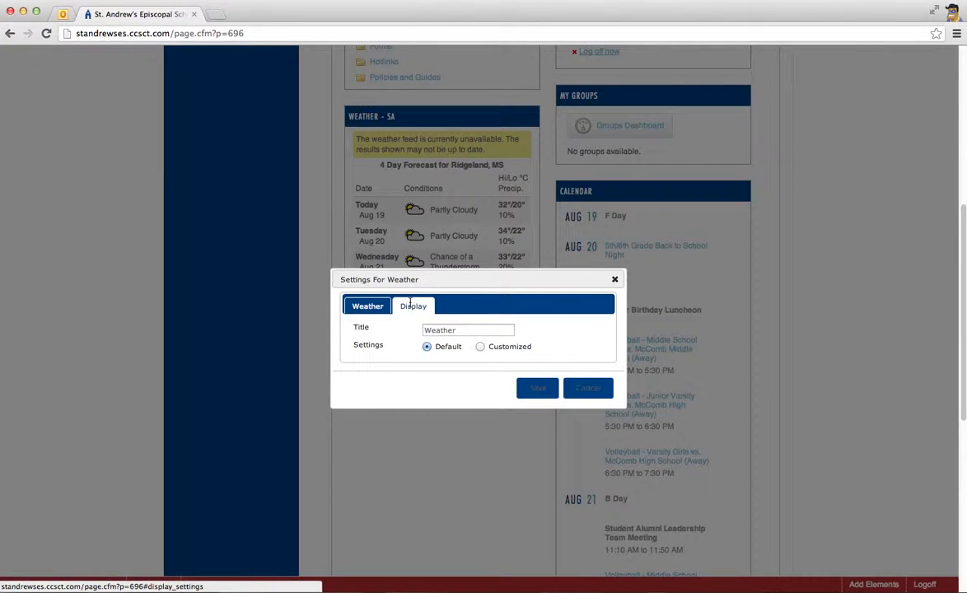
left_click(479, 330)
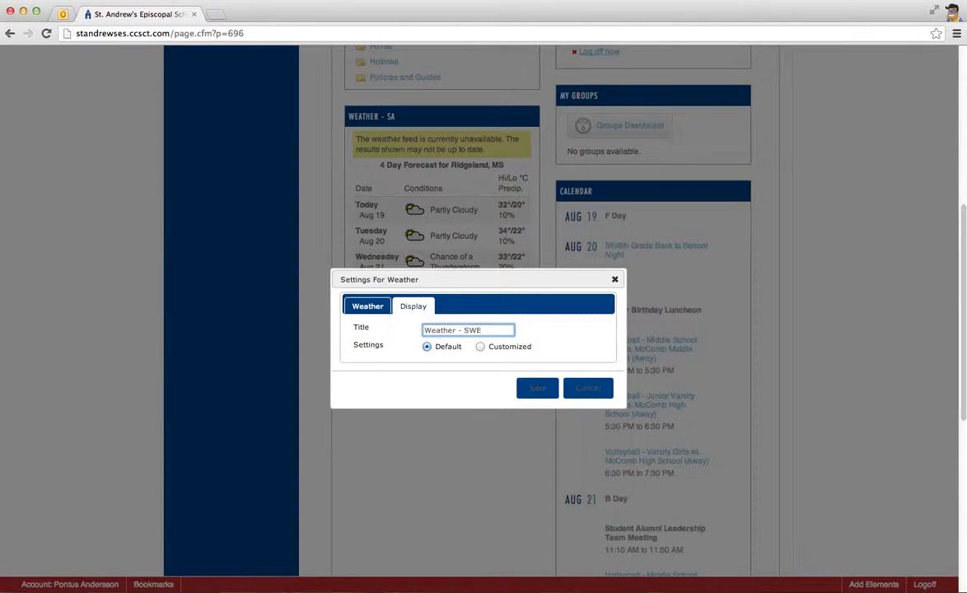
Set the temperature units of the Weather - SWE element to C
left_click(365, 308)
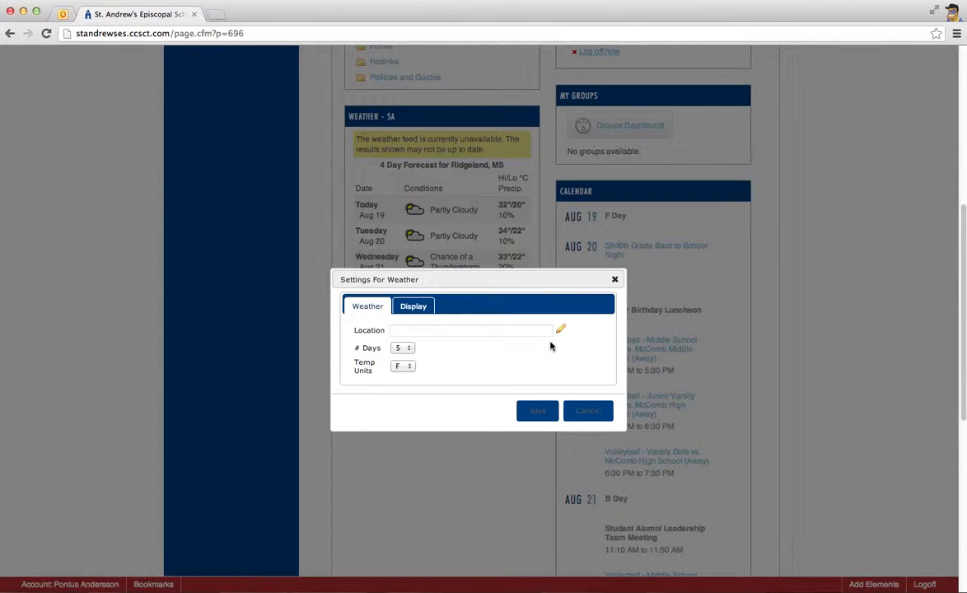
left_click(407, 368)
left_click(401, 354)
Search the weather locations for "umea", choose Umea, Sweden, and save the element's settings
left_click(559, 330)
left_click(447, 359)
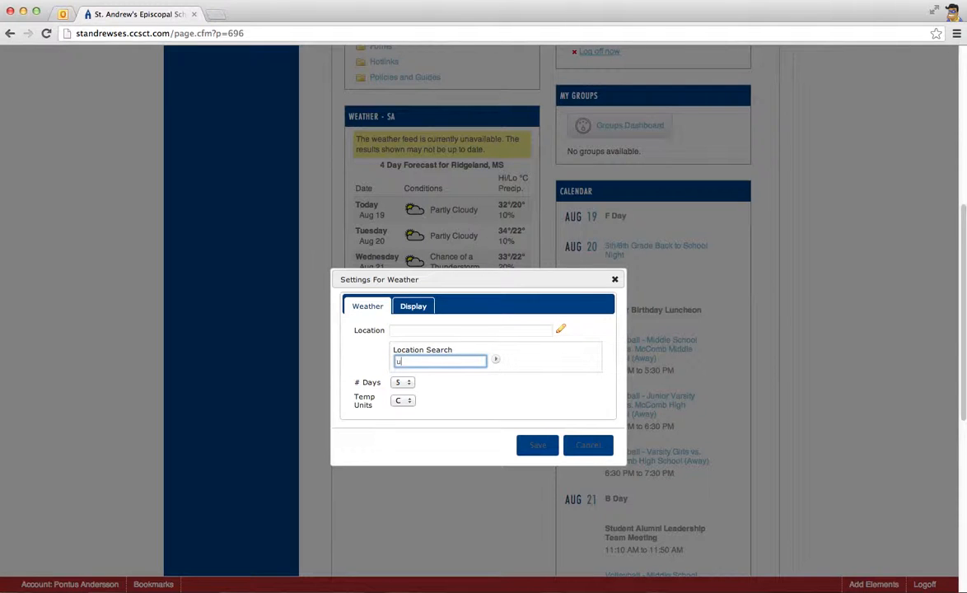
left_click(495, 359)
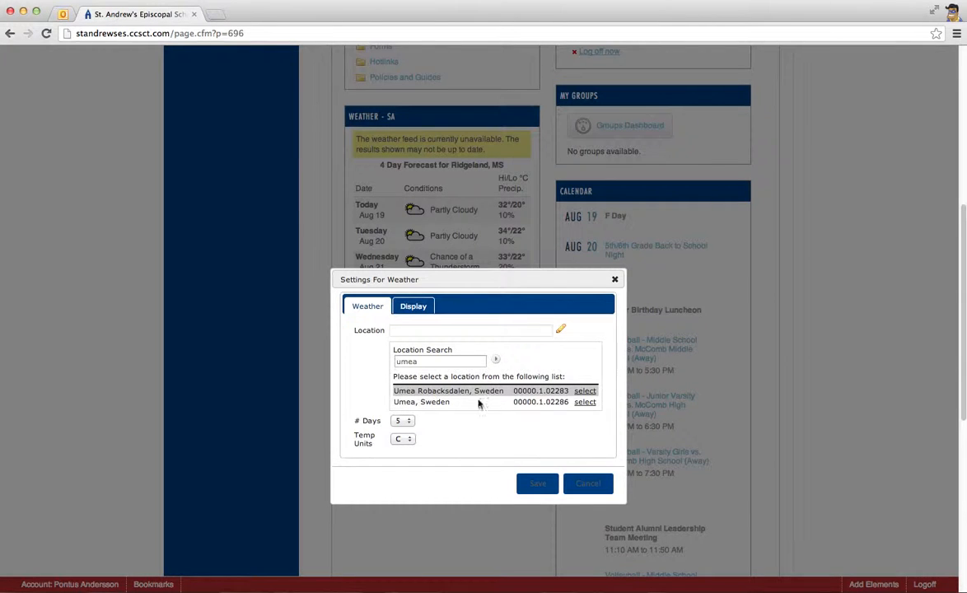
left_click(585, 402)
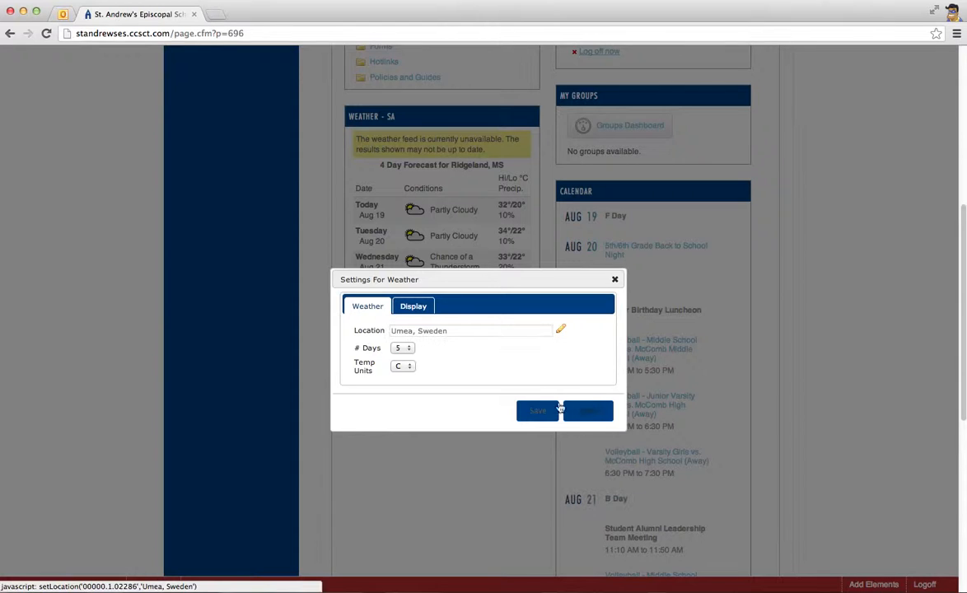
left_click(537, 410)
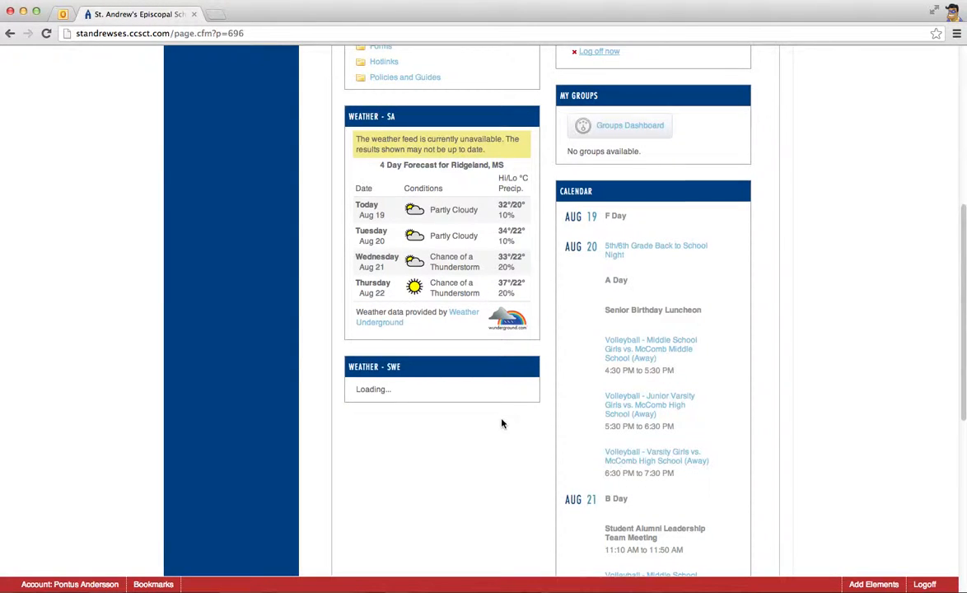
Examine the content that the Weather - SWE element loads below Weather - SA
scroll(502, 423, "down", 2)
scroll(503, 423, "down", 1)
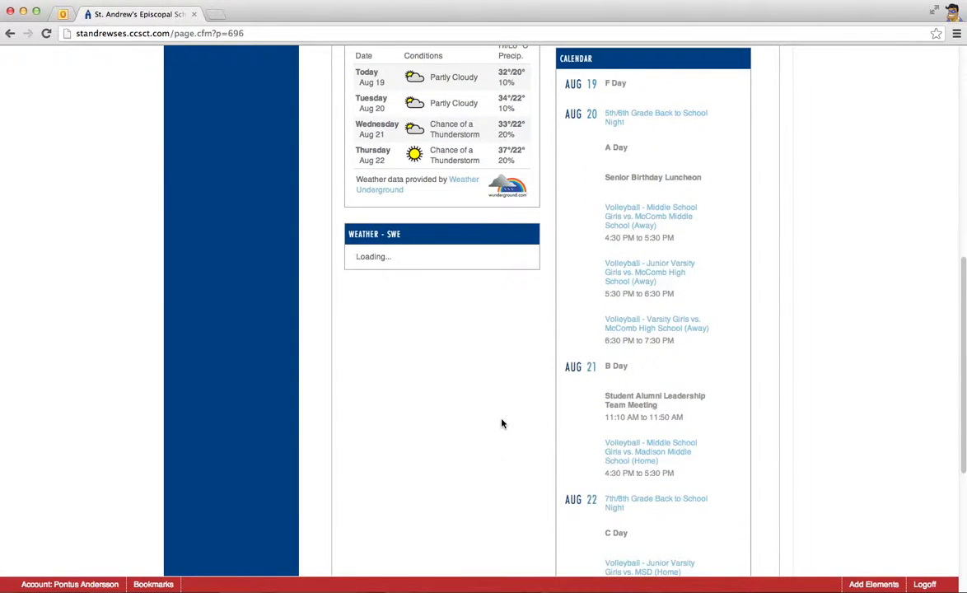
scroll(470, 402, "up", 2)
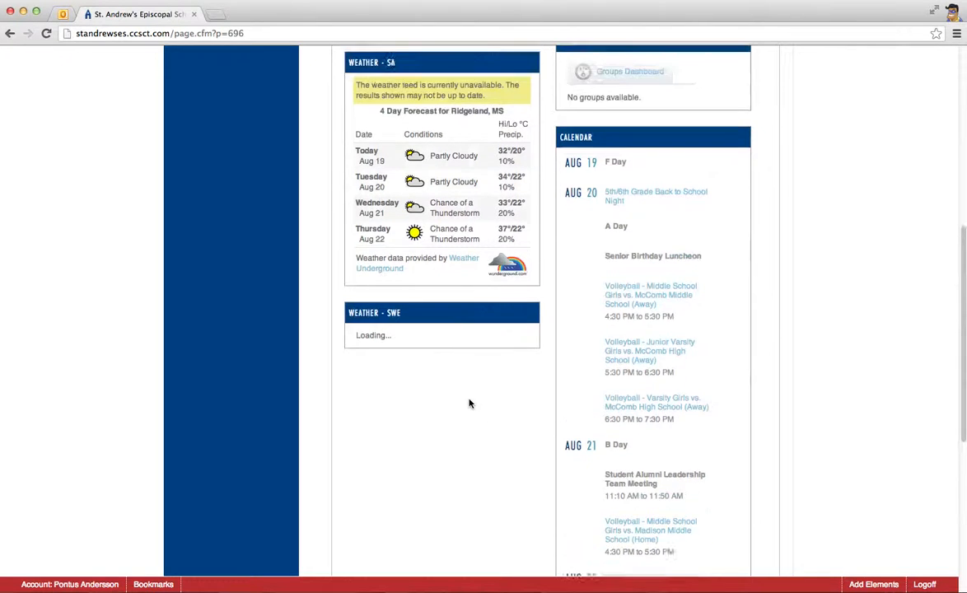
scroll(469, 401, "down", 3)
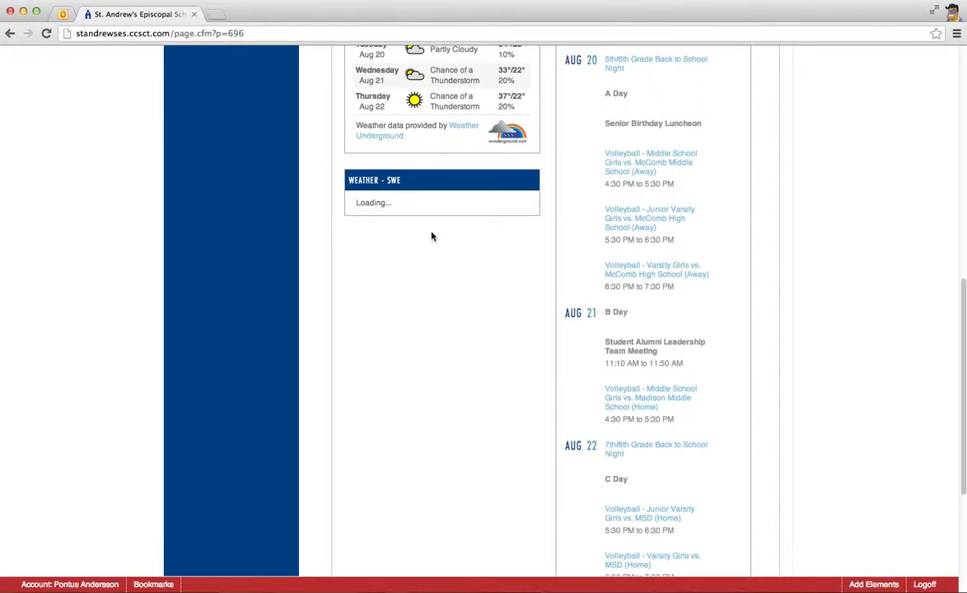
scroll(431, 308, "up", 1)
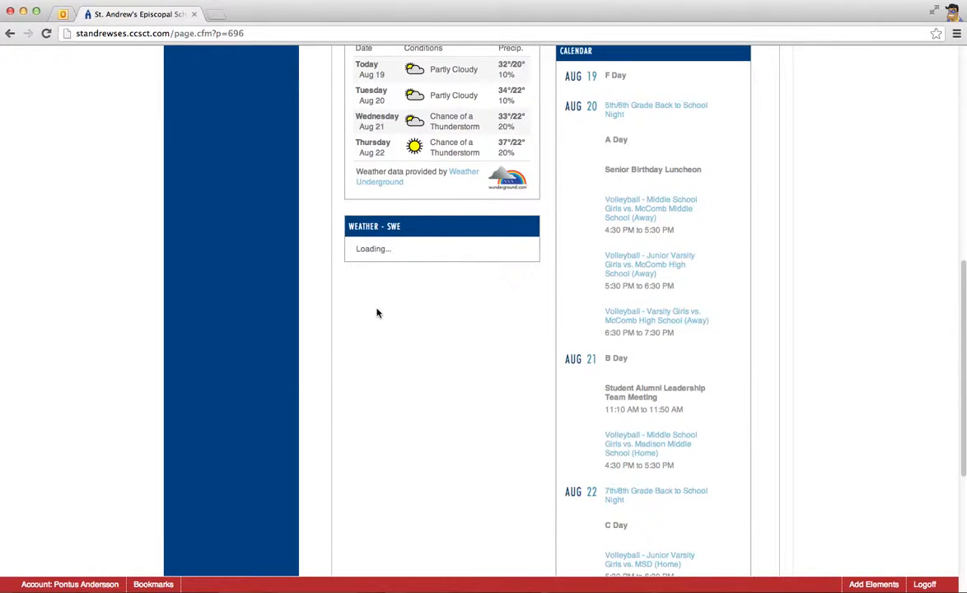
mouse_move(372, 248)
scroll(423, 282, "up", 3)
mouse_move(392, 379)
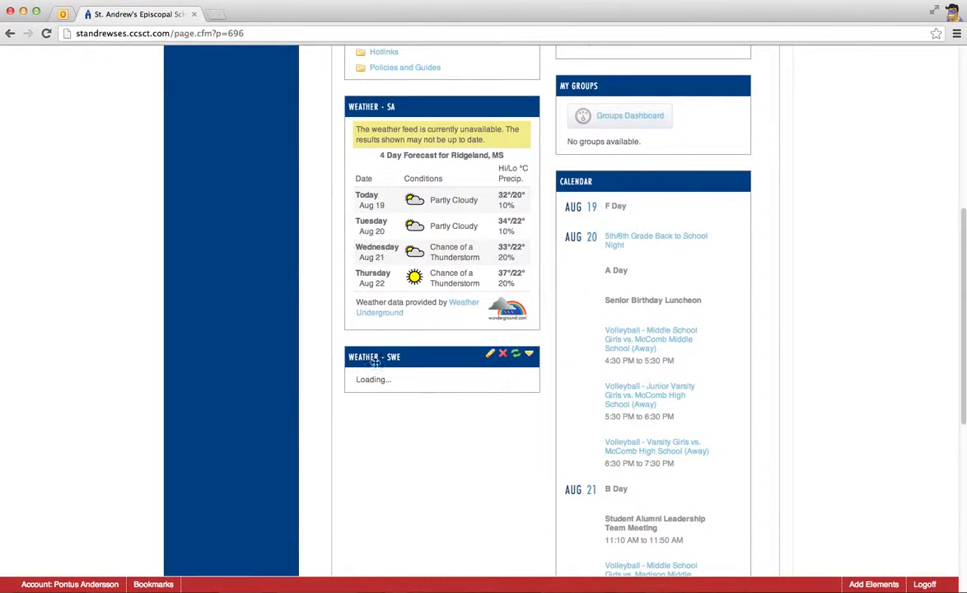
scroll(431, 389, "up", 2)
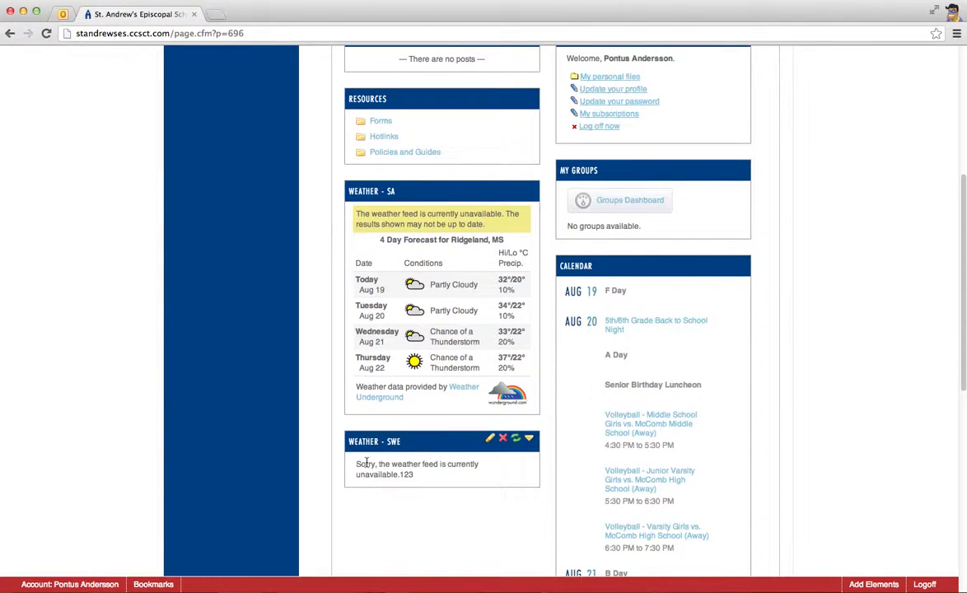
left_click_drag(373, 474, 422, 468)
left_click(393, 472)
Collapse the My Groups element on the Faculty Info page
scroll(454, 484, "up", 4)
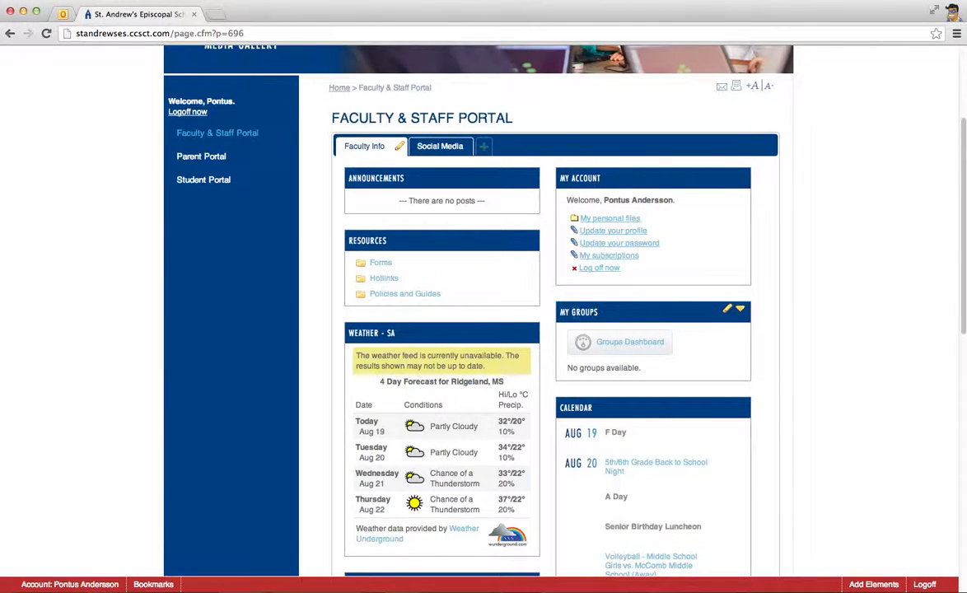
left_click(740, 310)
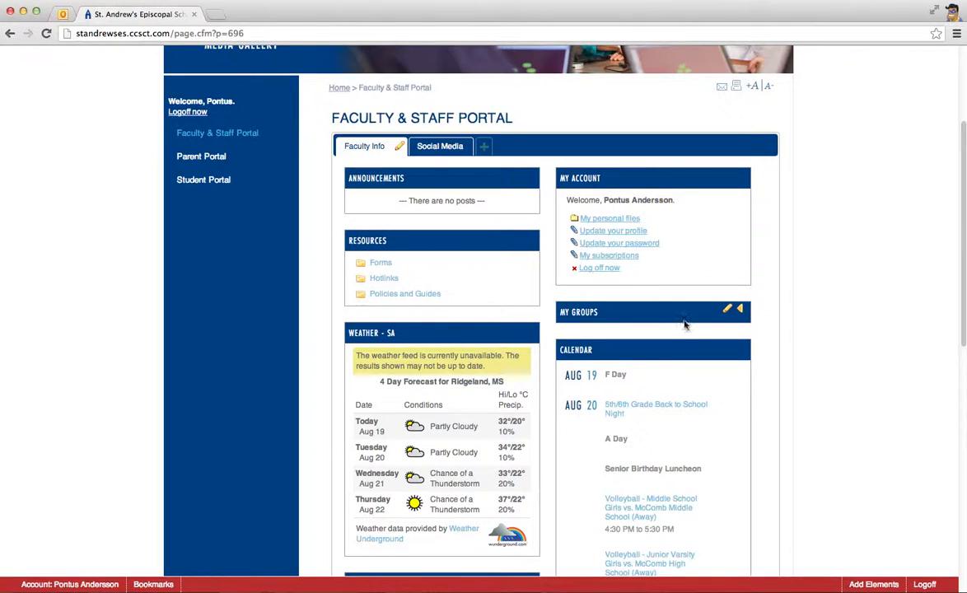
mouse_move(513, 333)
mouse_move(636, 185)
mouse_move(643, 388)
mouse_move(443, 336)
Delete the Weather - SWE element from the page and confirm the deletion
scroll(437, 338, "down", 3)
scroll(437, 338, "down", 1)
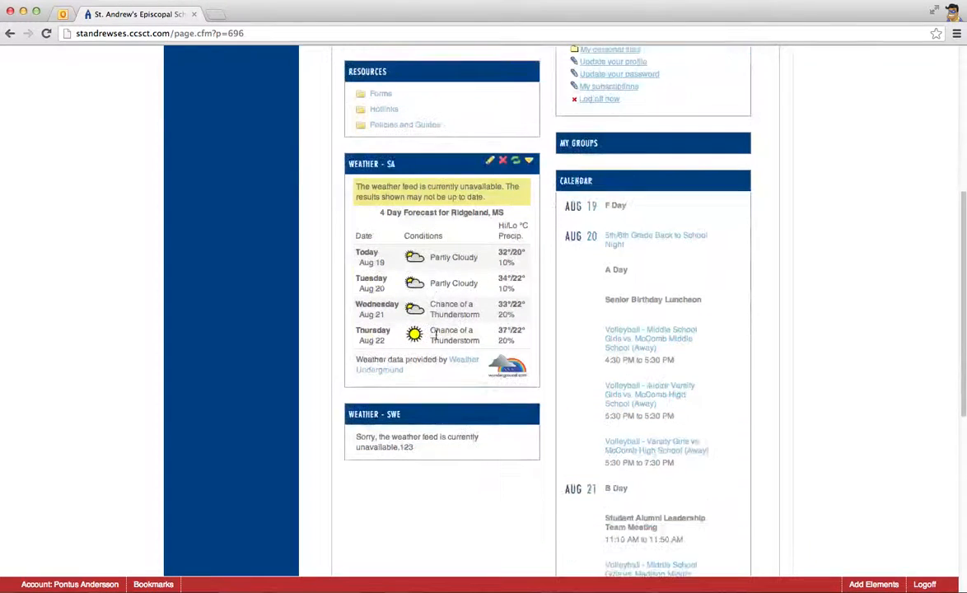
mouse_move(505, 416)
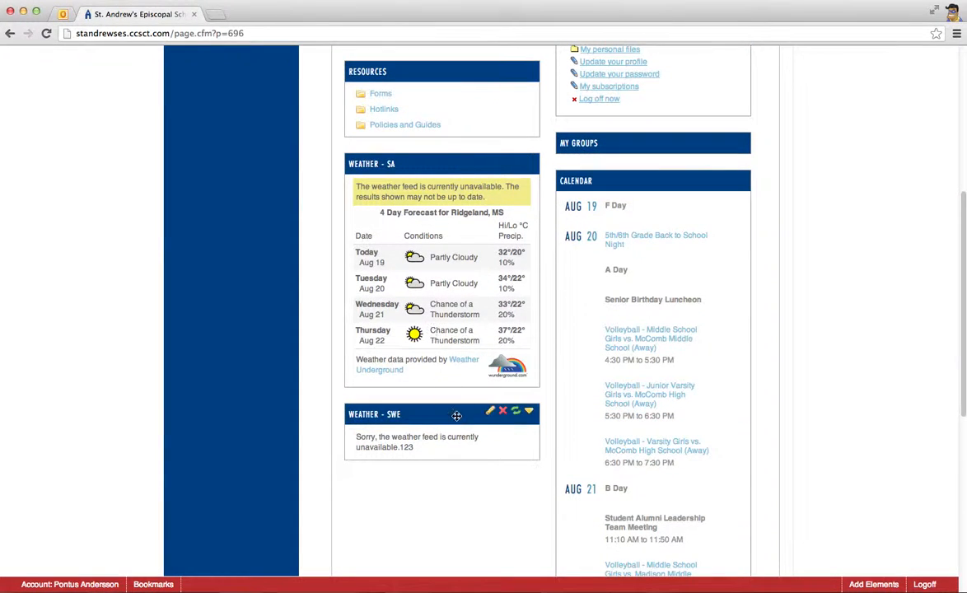
left_click(502, 411)
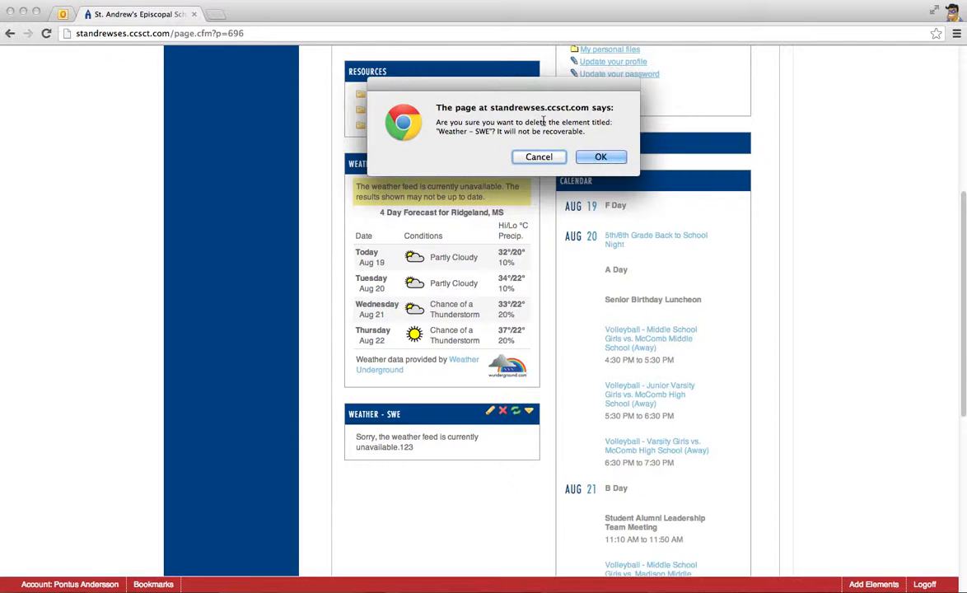
left_click(601, 156)
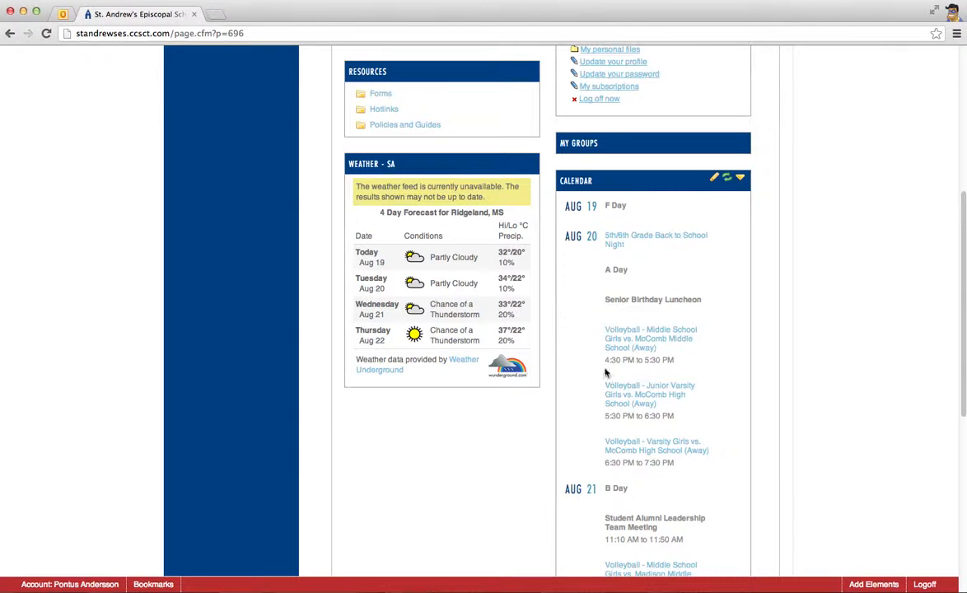
Add a GMail element from the element list below Weather - SA, then view its account settings and cancel them
left_click(869, 583)
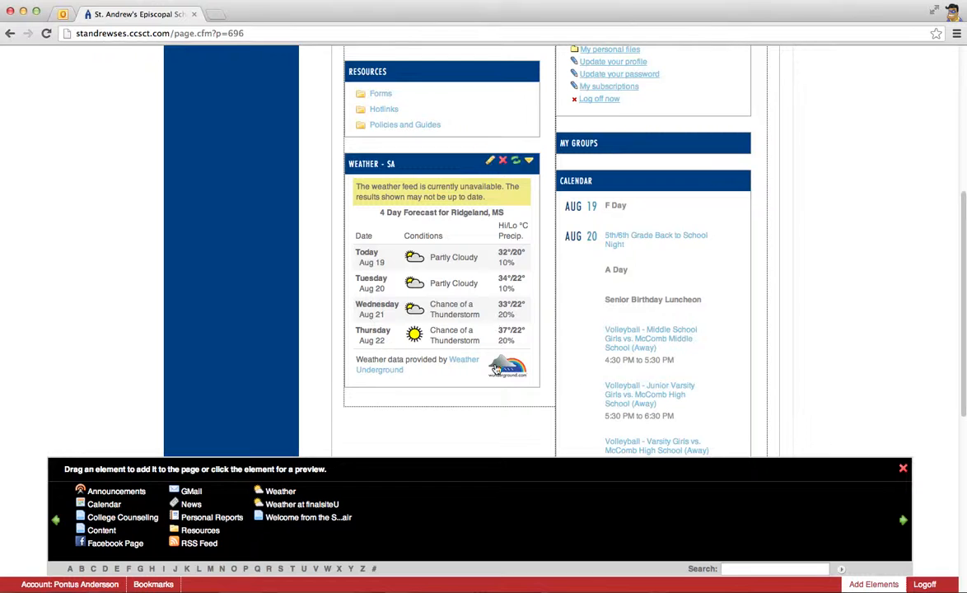
scroll(484, 396, "down", 1)
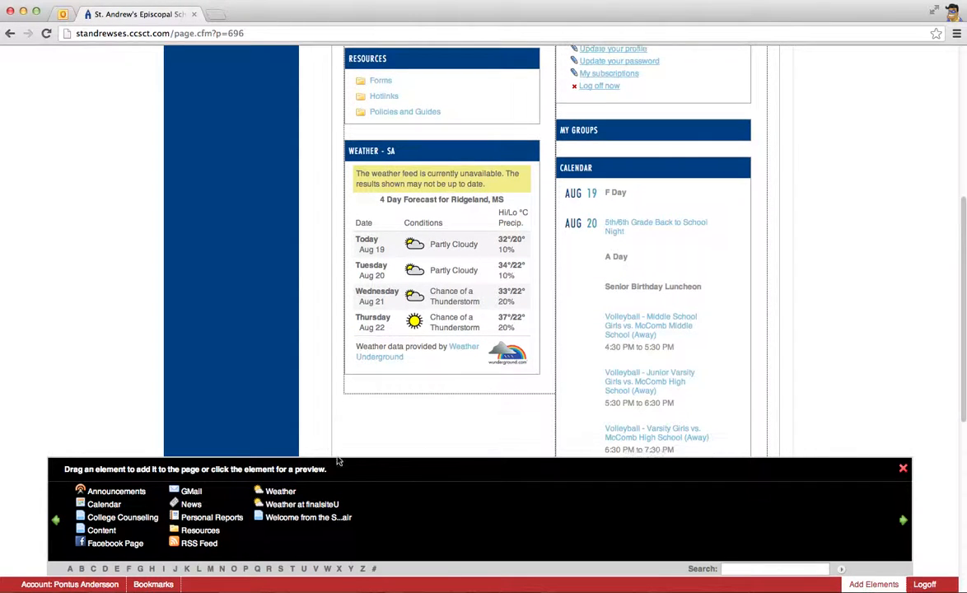
left_click_drag(190, 491, 374, 397)
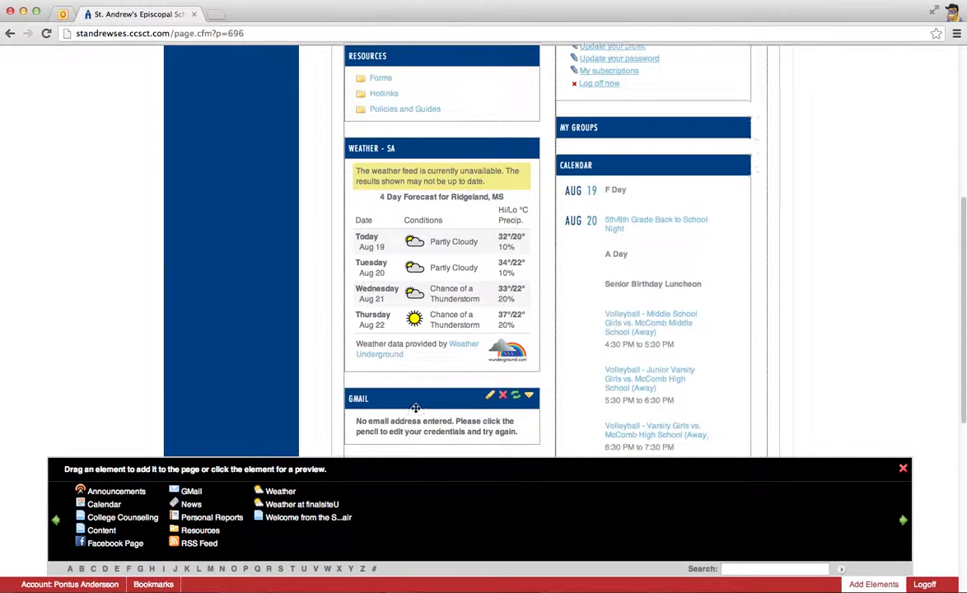
scroll(415, 396, "down", 3)
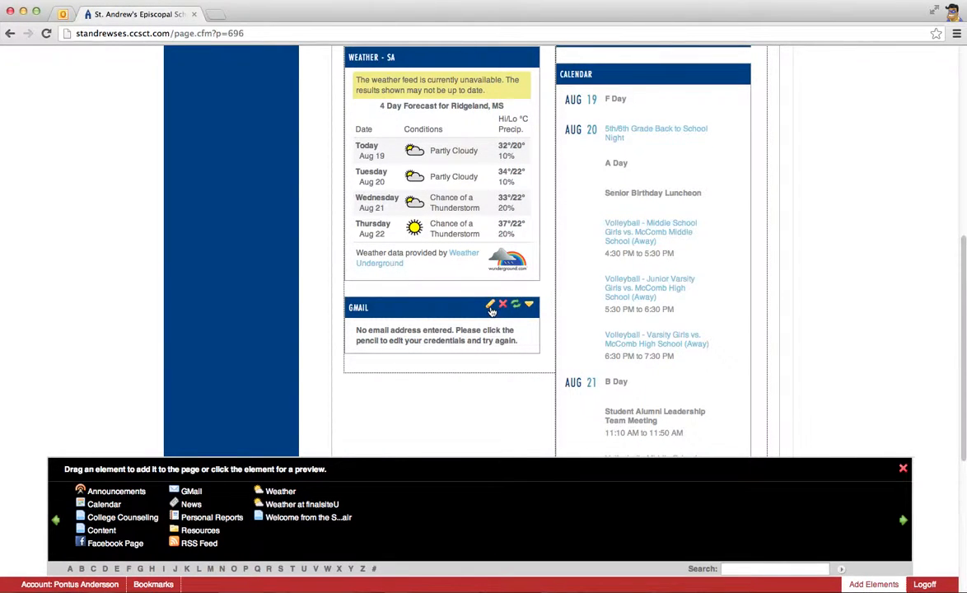
left_click(490, 307)
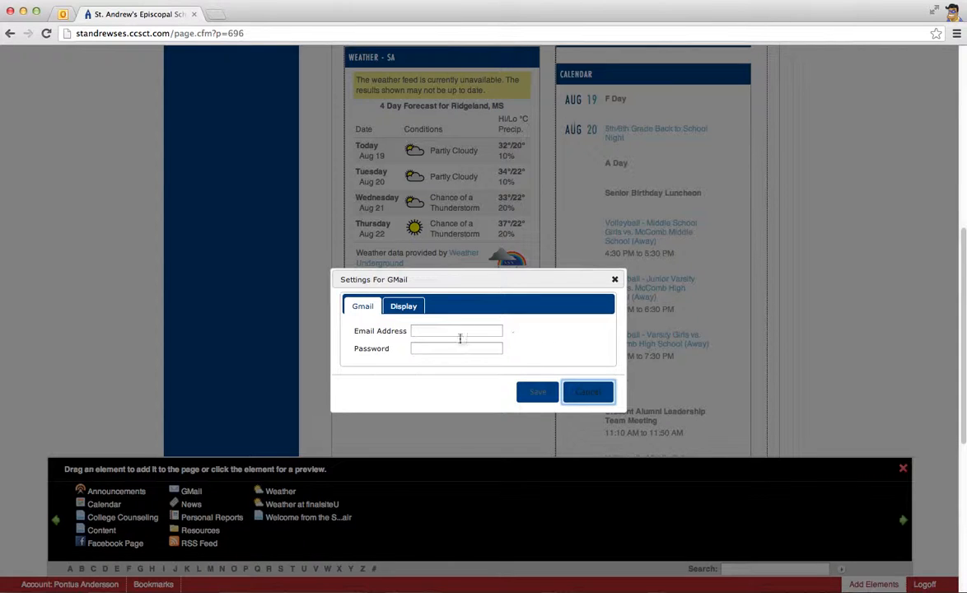
left_click(572, 395)
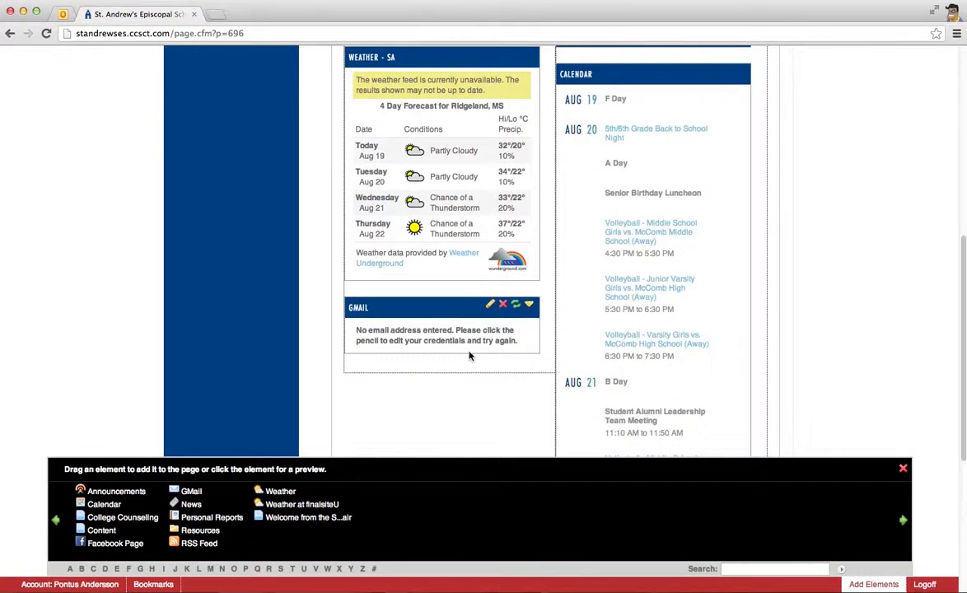
Delete the GMail element from the page, confirm the deletion, and close the element list
scroll(468, 356, "up", 5)
scroll(487, 309, "down", 10)
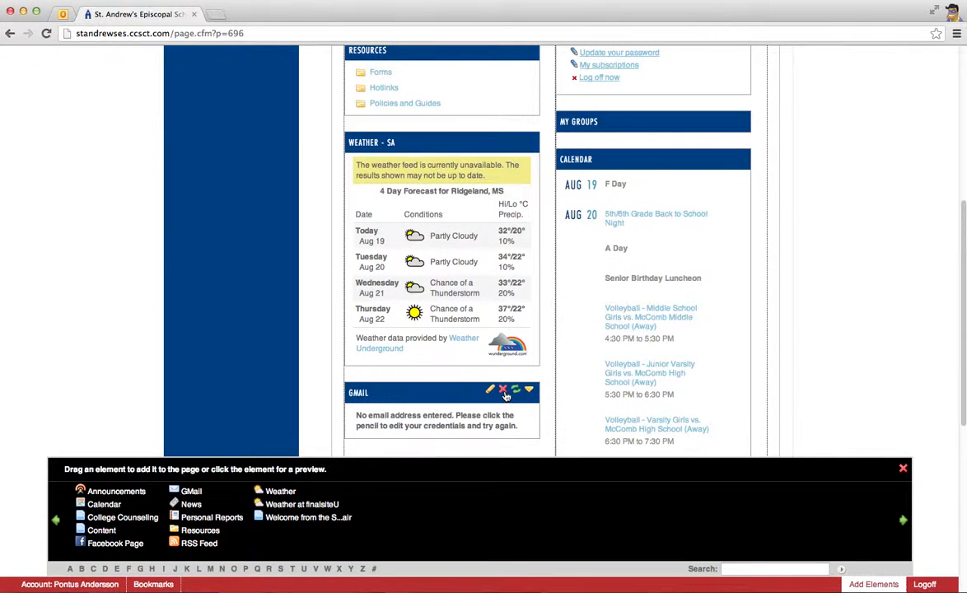
left_click(503, 390)
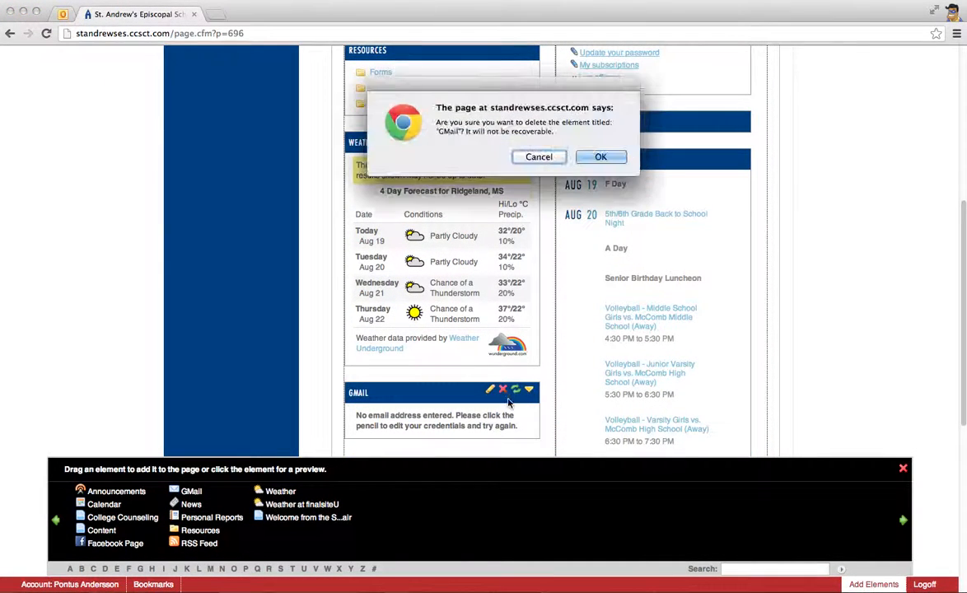
key("Return")
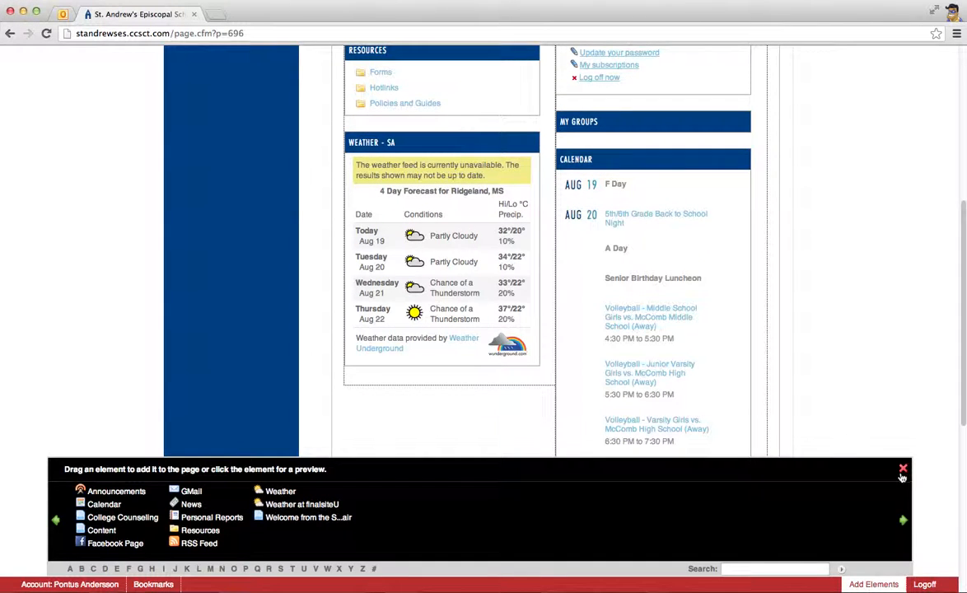
left_click(903, 469)
Look over the customized Faculty & Staff Portal page and view the list of available elements
scroll(619, 421, "up", 4)
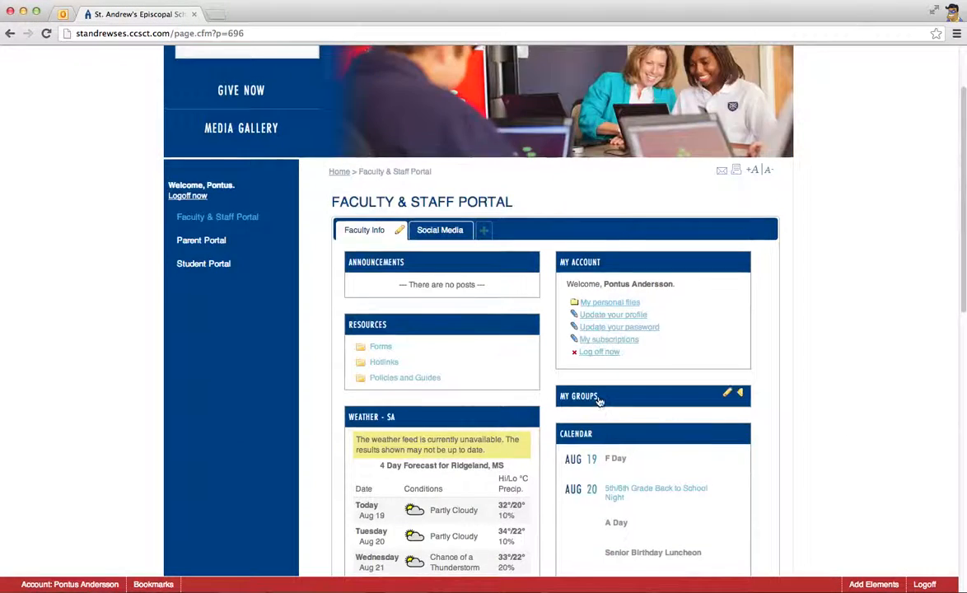
scroll(599, 400, "up", 2)
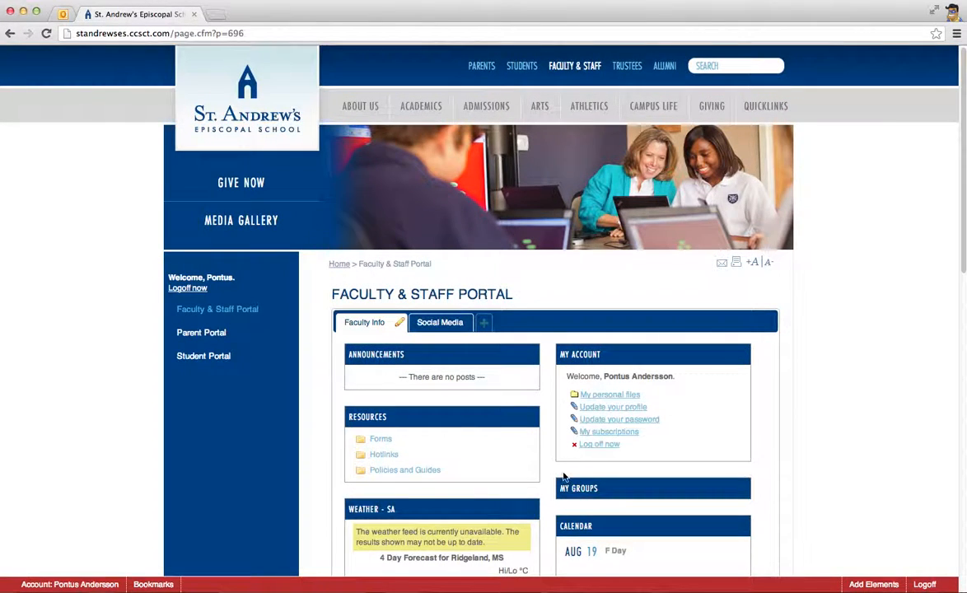
scroll(564, 476, "down", 3)
scroll(562, 478, "up", 3)
scroll(869, 551, "down", 1)
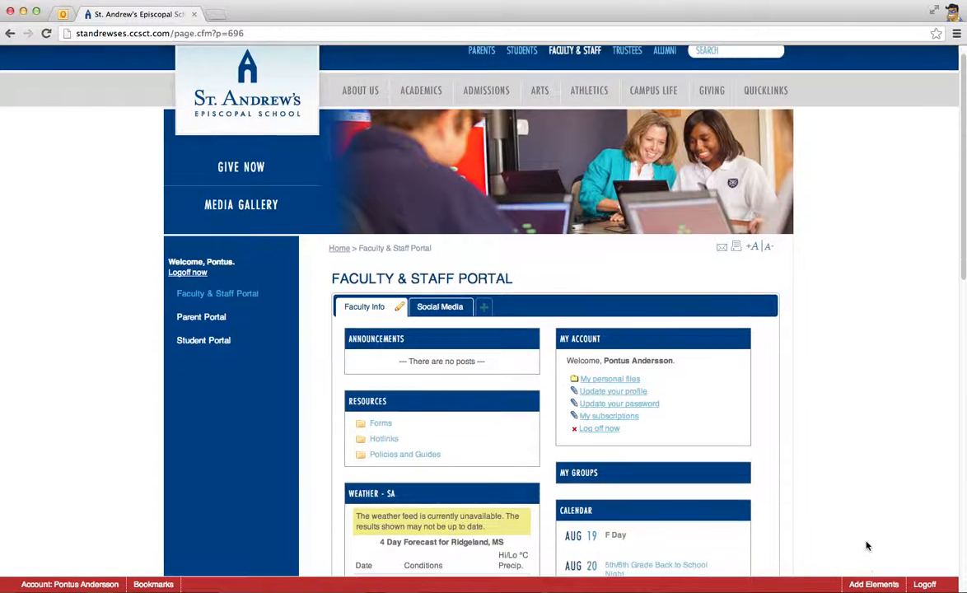
left_click(871, 583)
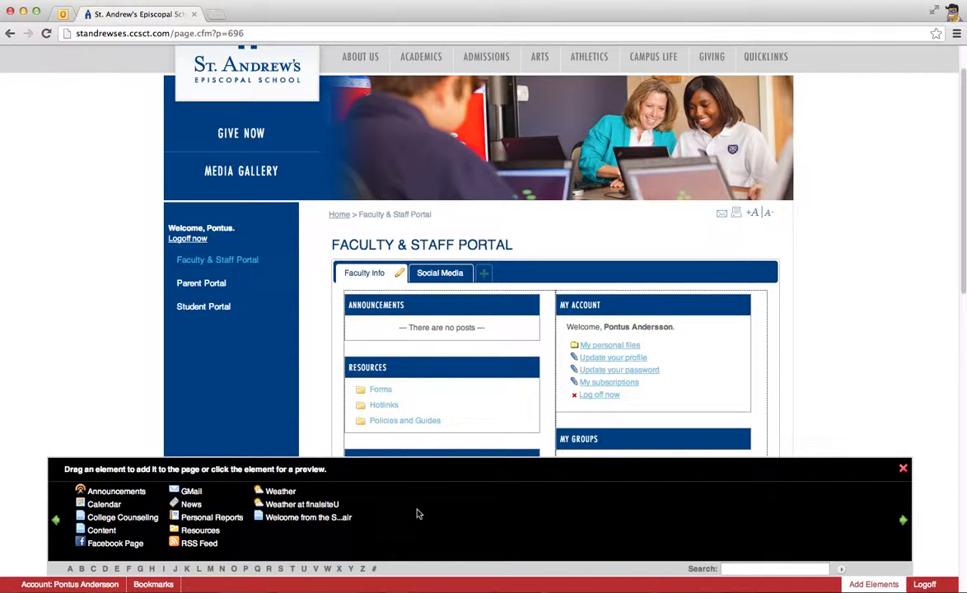
left_click(903, 469)
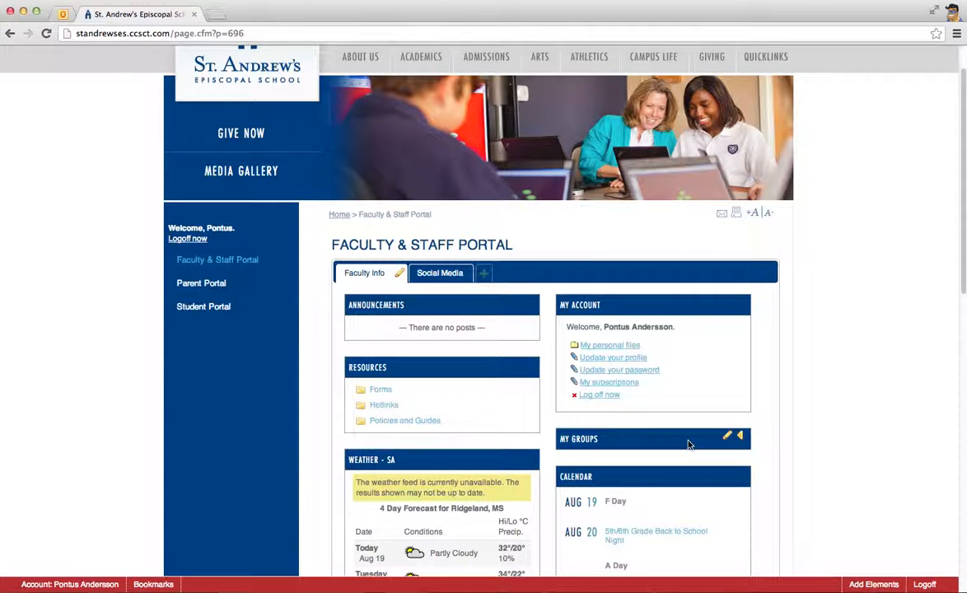
Log off from the Faculty & Staff Portal
scroll(535, 280, "up", 1)
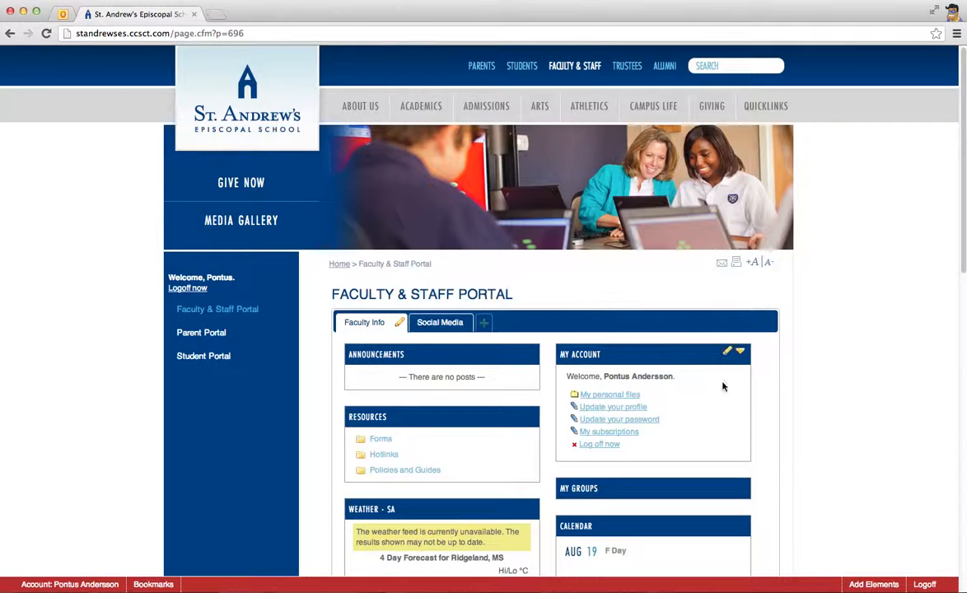
left_click(924, 584)
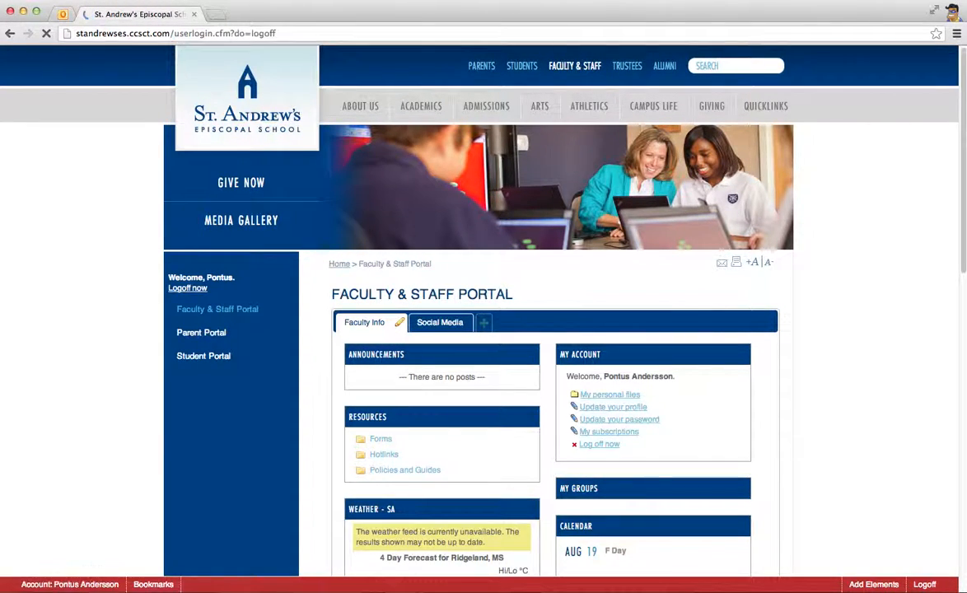